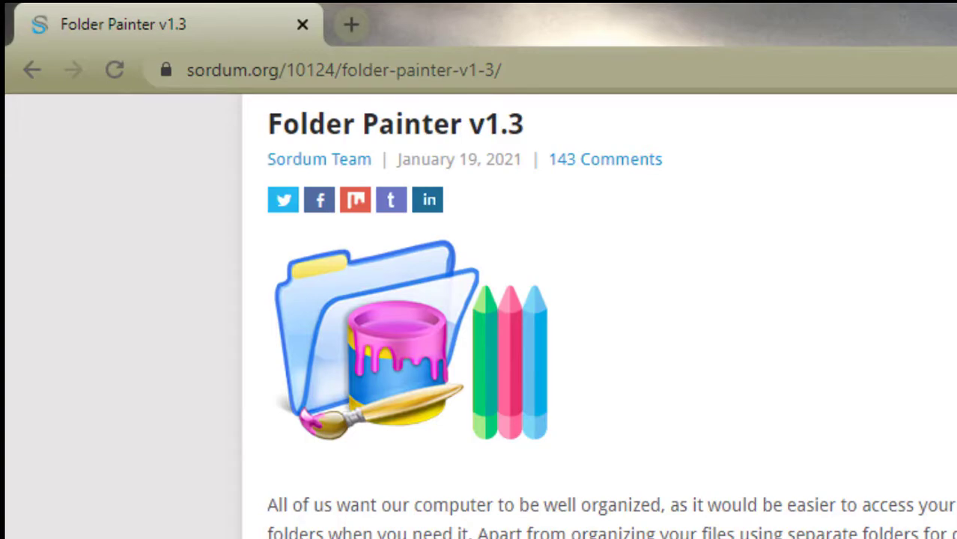
Download Folder Painter v1.3 from its page on sordum.org
{"action": "scroll", "coordinate": [480, 299], "scroll_direction": "down", "scroll_amount": 20}
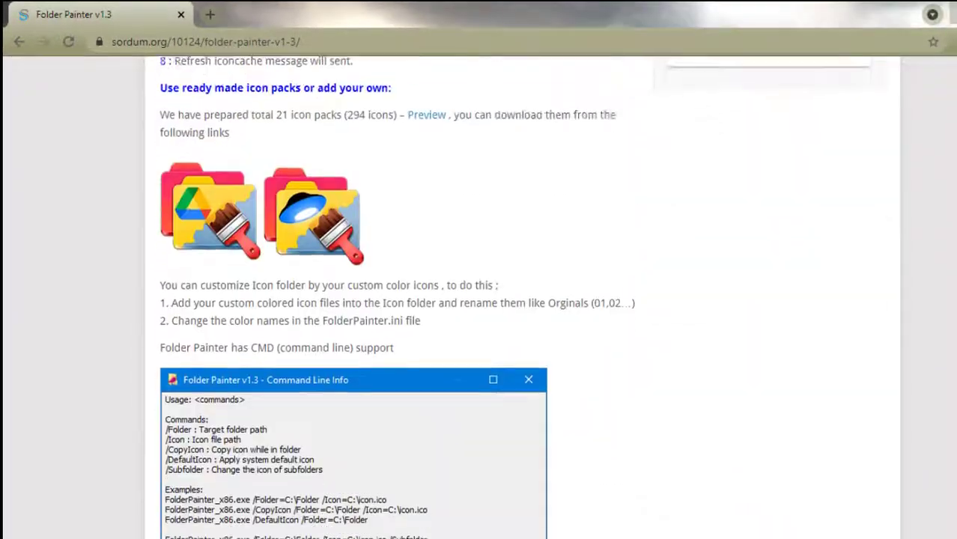
{"action": "scroll", "coordinate": [441, 430], "scroll_direction": "down", "scroll_amount": 20}
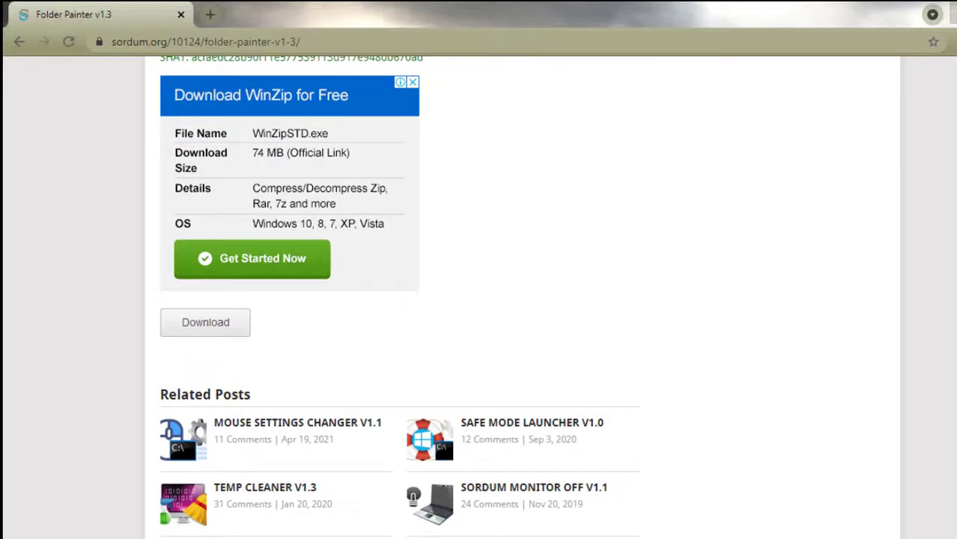
{"action": "scroll", "coordinate": [441, 429], "scroll_direction": "up", "scroll_amount": 1}
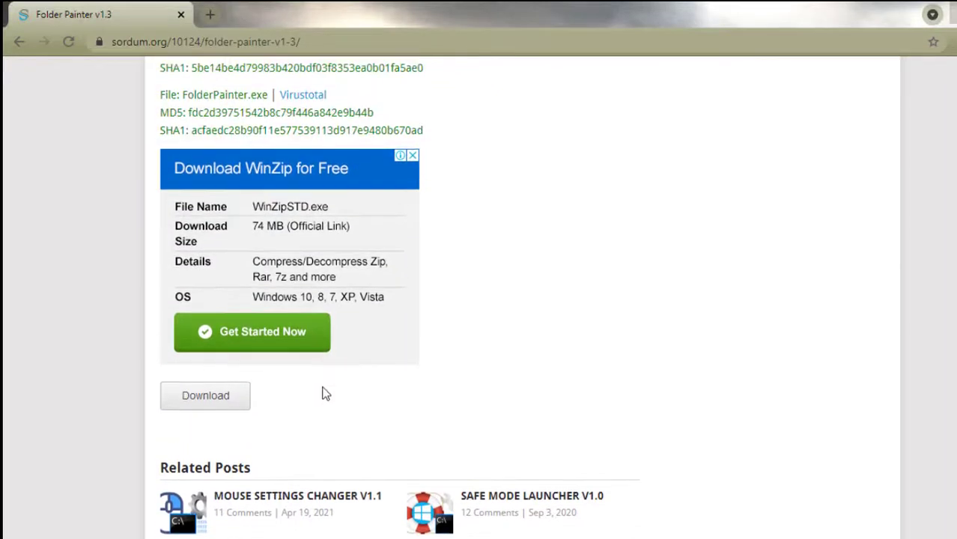
{"action": "left_click", "coordinate": [220, 408]}
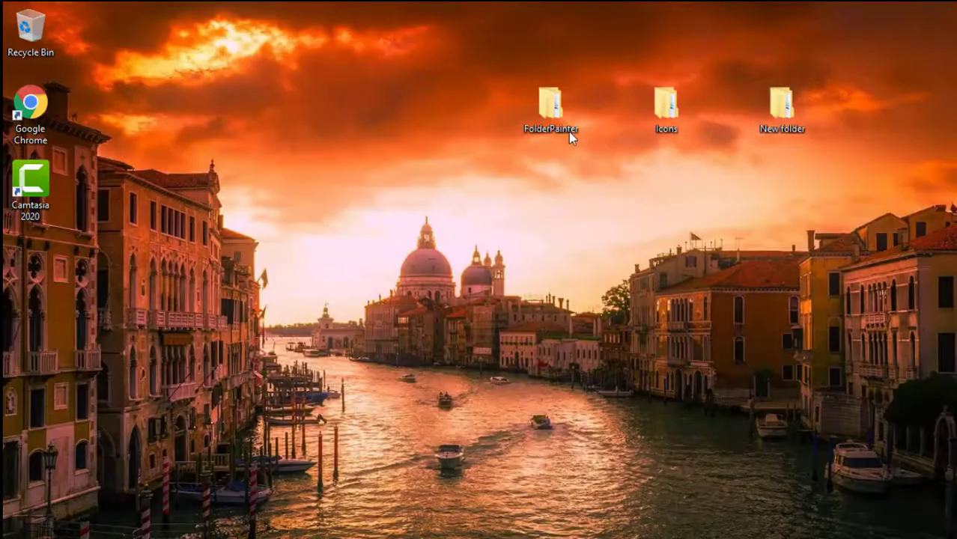
Open the inner FolderPainter program folder from the desktop and look into its Icons folder
{"action": "double_click", "coordinate": [565, 110]}
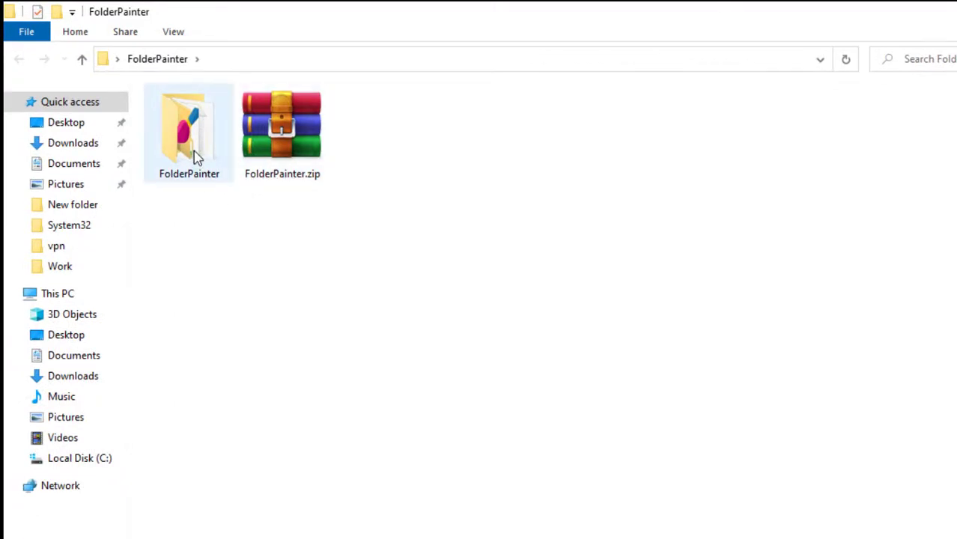
{"action": "double_click", "coordinate": [196, 156]}
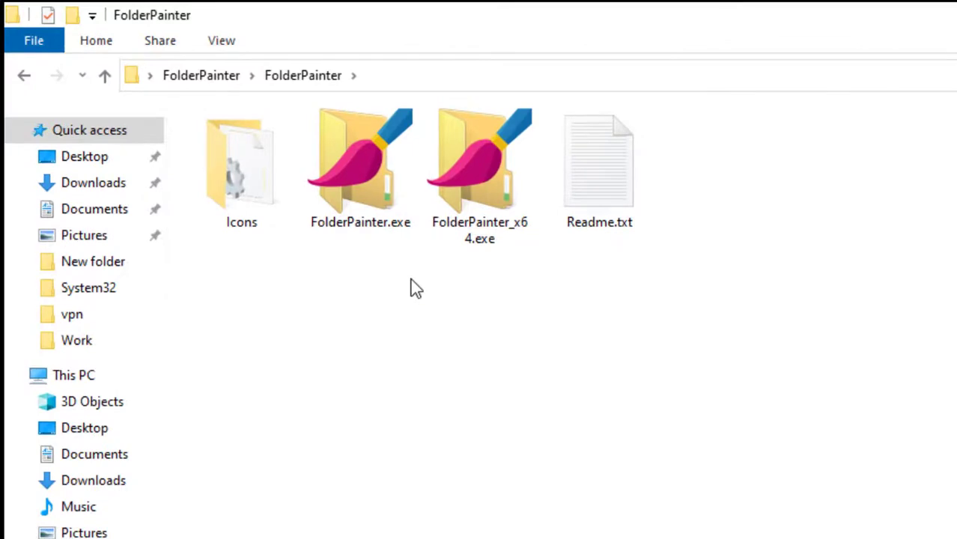
{"action": "mouse_move", "coordinate": [485, 228]}
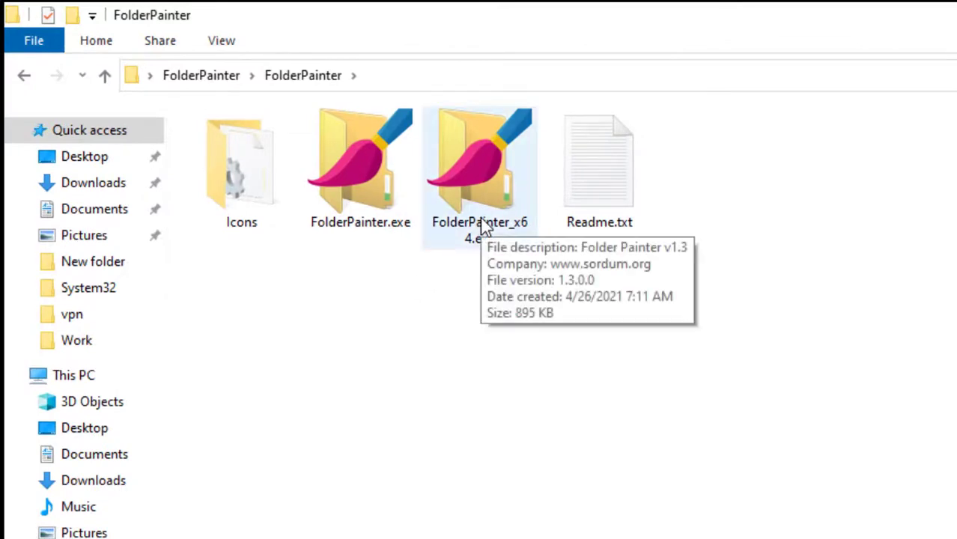
{"action": "double_click", "coordinate": [225, 205]}
{"action": "left_click", "coordinate": [24, 75]}
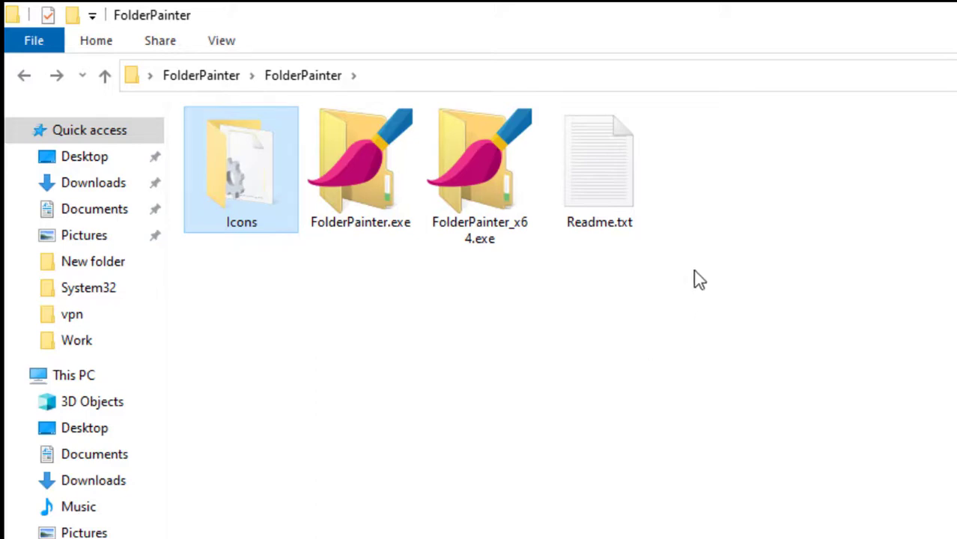
Launch the 64-bit program file FolderPainter_x64.exe
{"action": "mouse_move", "coordinate": [496, 227]}
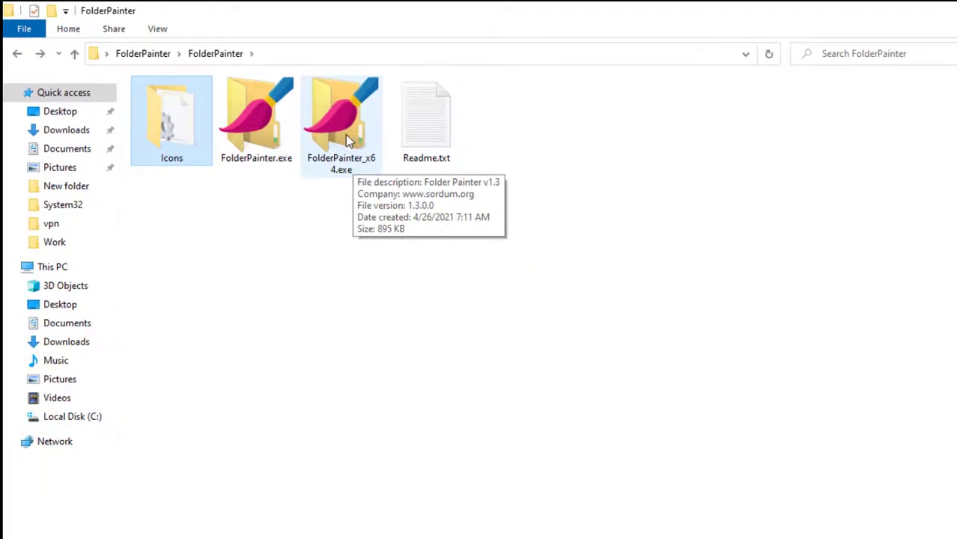
{"action": "left_click", "coordinate": [345, 135]}
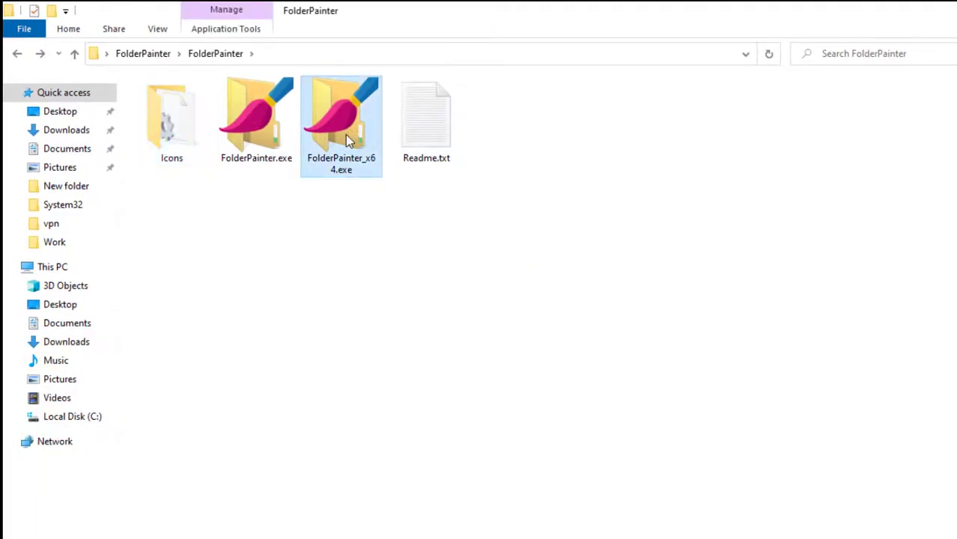
{"action": "double_click", "coordinate": [345, 136]}
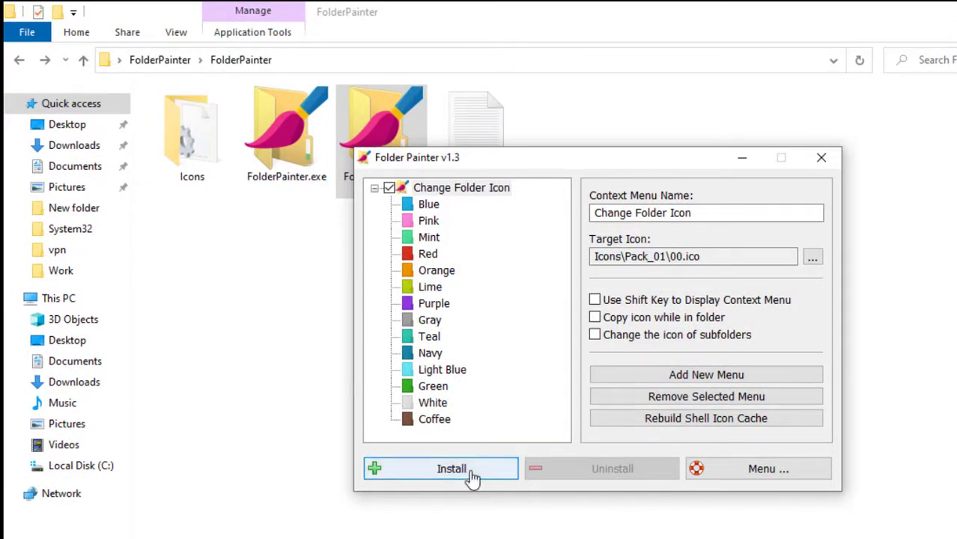
Install the Change Folder Icon entry into the context menu and close Folder Painter
{"action": "left_click_drag", "start_coordinate": [626, 160], "coordinate": [640, 258]}
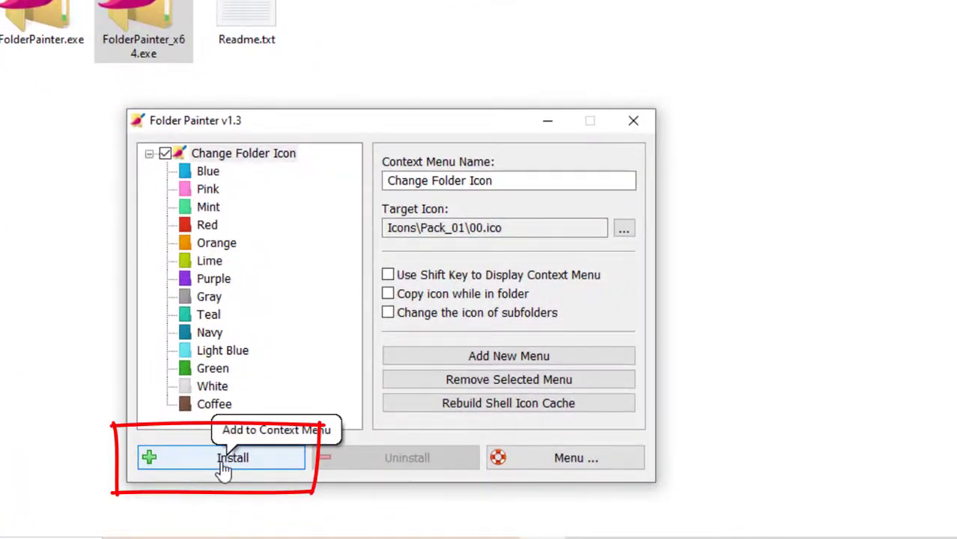
{"action": "left_click", "coordinate": [223, 468]}
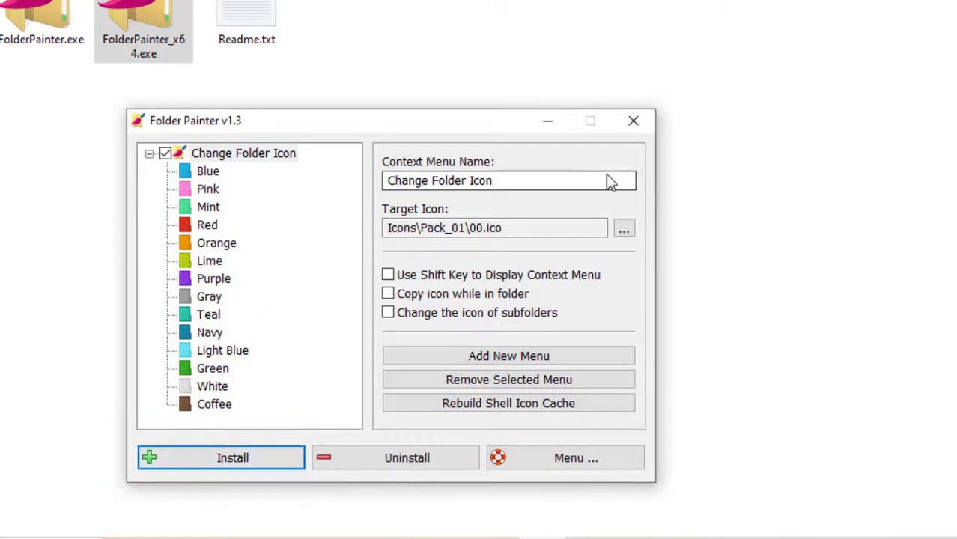
{"action": "left_click", "coordinate": [633, 129]}
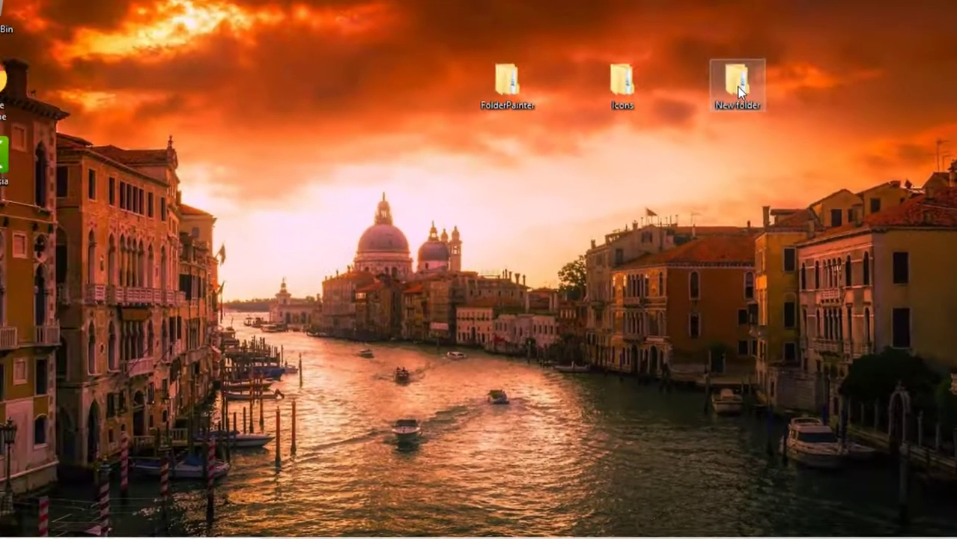
Open New folder on the desktop and change the icons of its first four folders to Red
{"action": "double_click", "coordinate": [737, 87]}
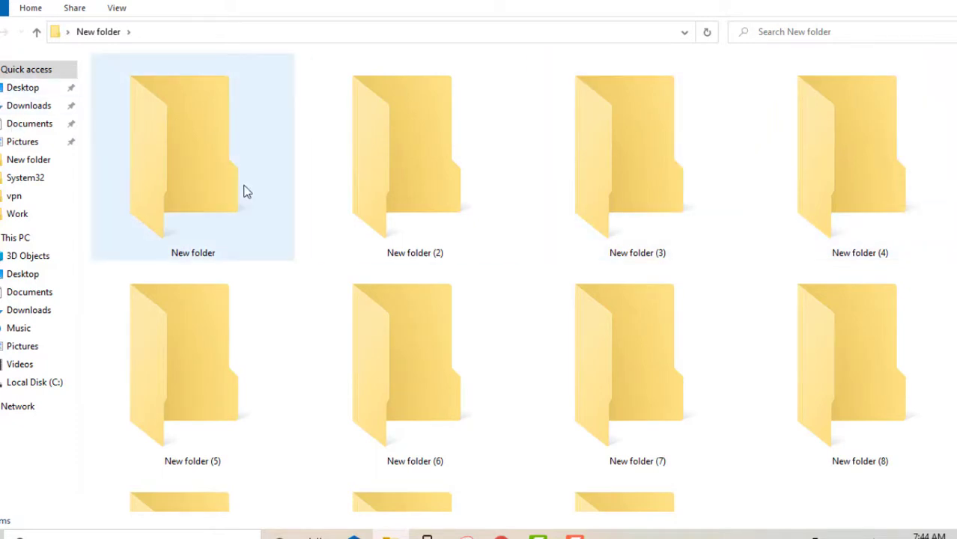
{"action": "mouse_move", "coordinate": [247, 192]}
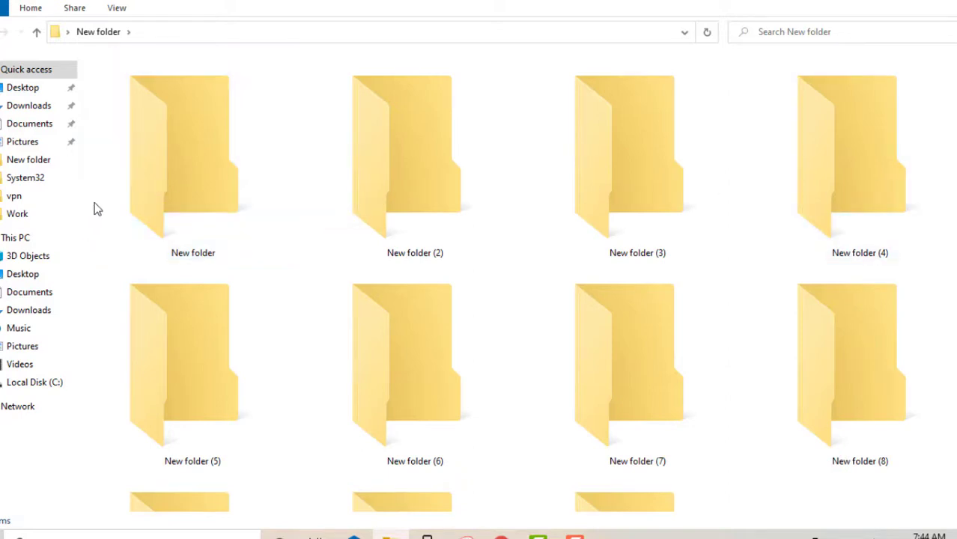
{"action": "left_click_drag", "start_coordinate": [86, 180], "coordinate": [874, 169]}
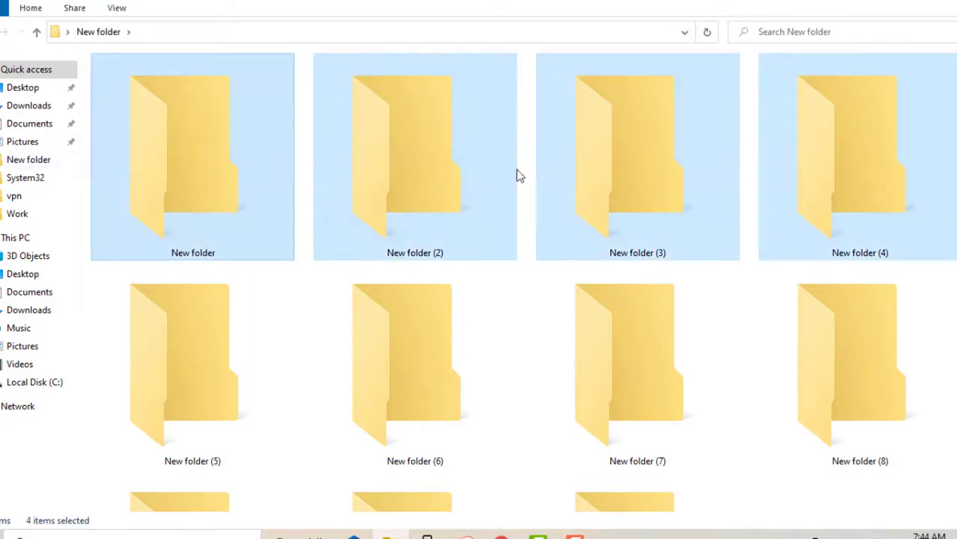
{"action": "right_click", "coordinate": [196, 147]}
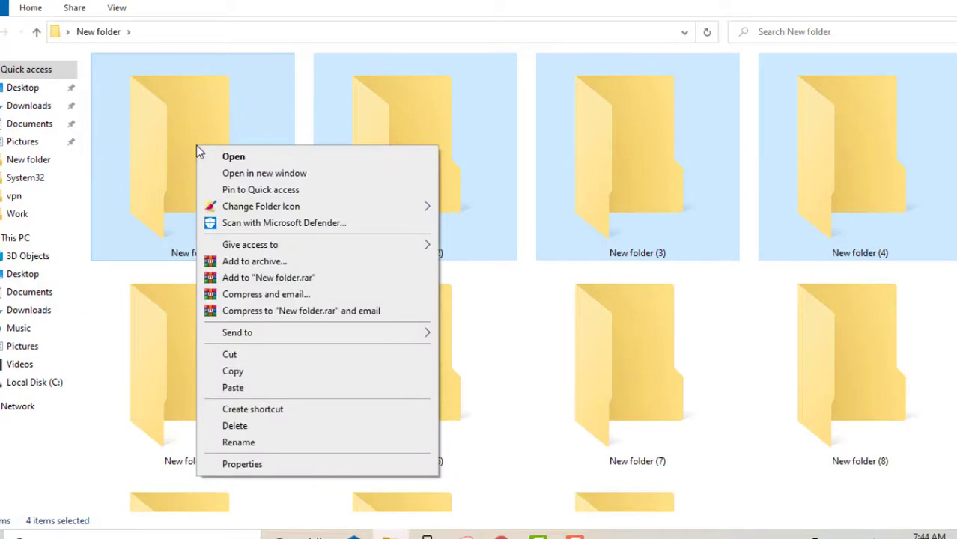
{"action": "mouse_move", "coordinate": [255, 212]}
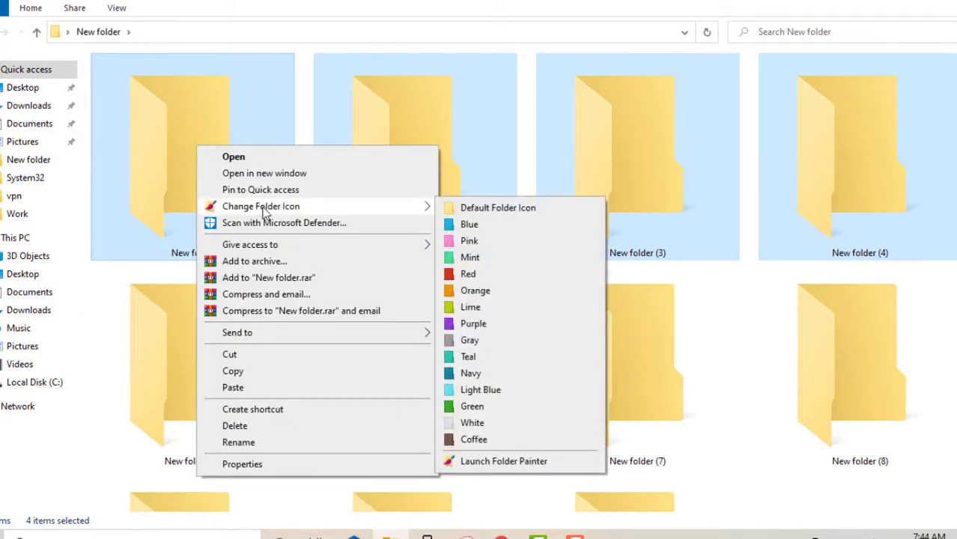
{"action": "left_click", "coordinate": [467, 276]}
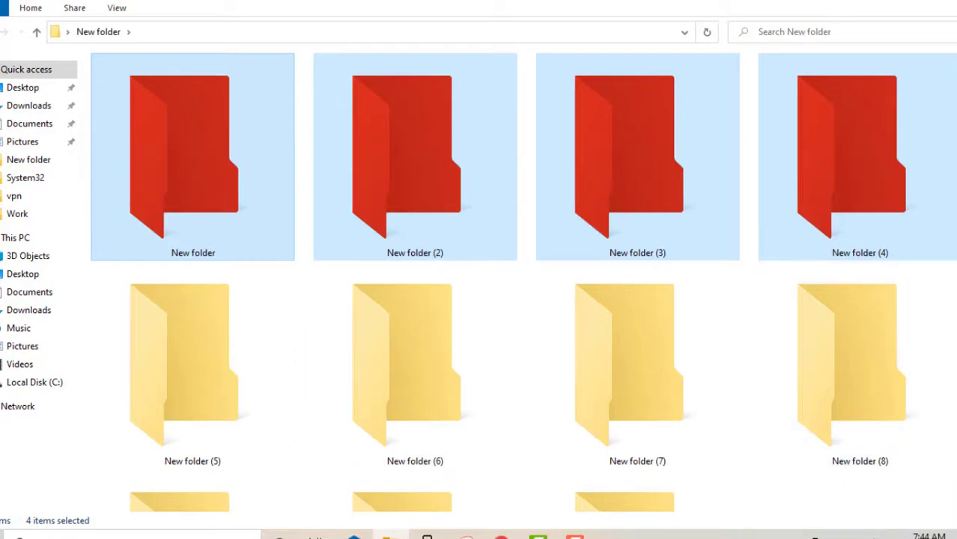
{"action": "key", "text": "Escape"}
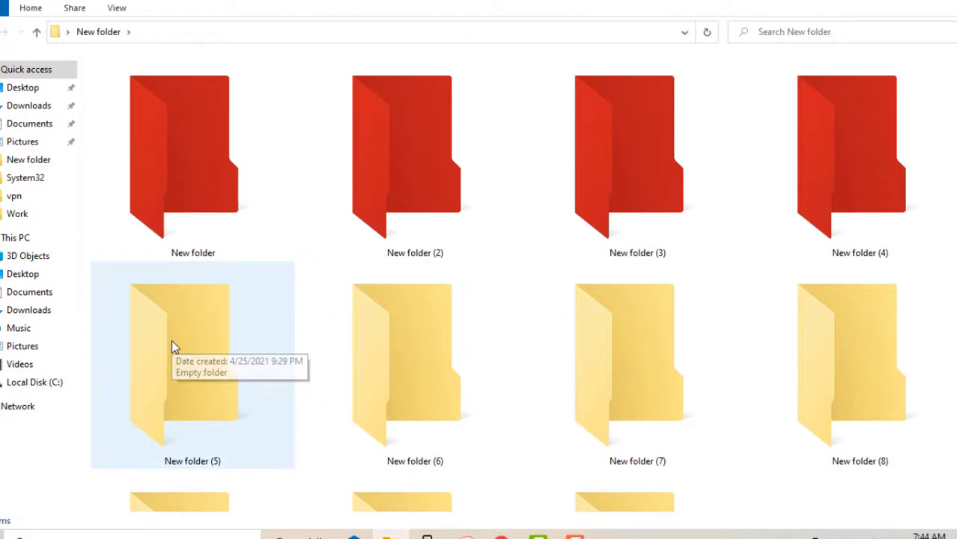
Change the icon of New folder (5) to Orange and of New folder (6) to Navy
{"action": "right_click", "coordinate": [171, 347]}
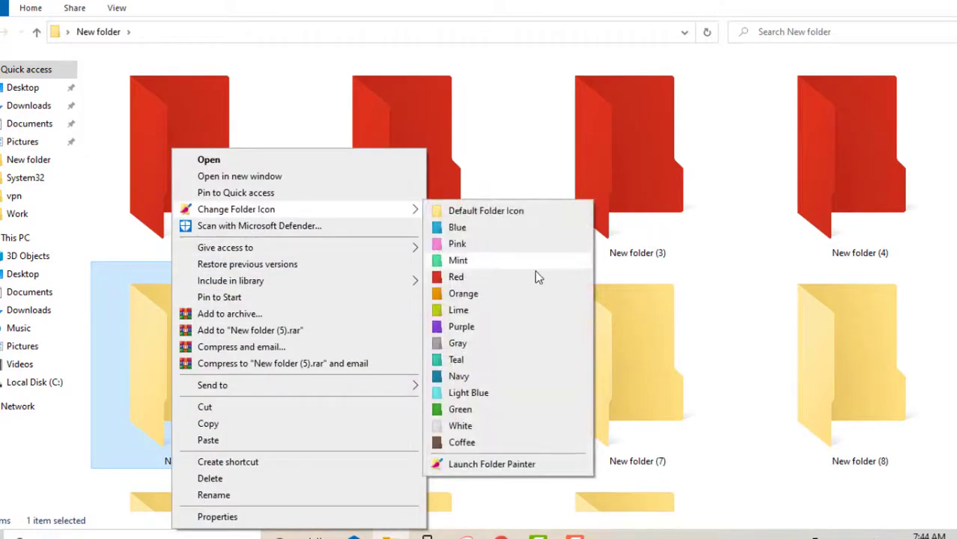
{"action": "left_click", "coordinate": [480, 295]}
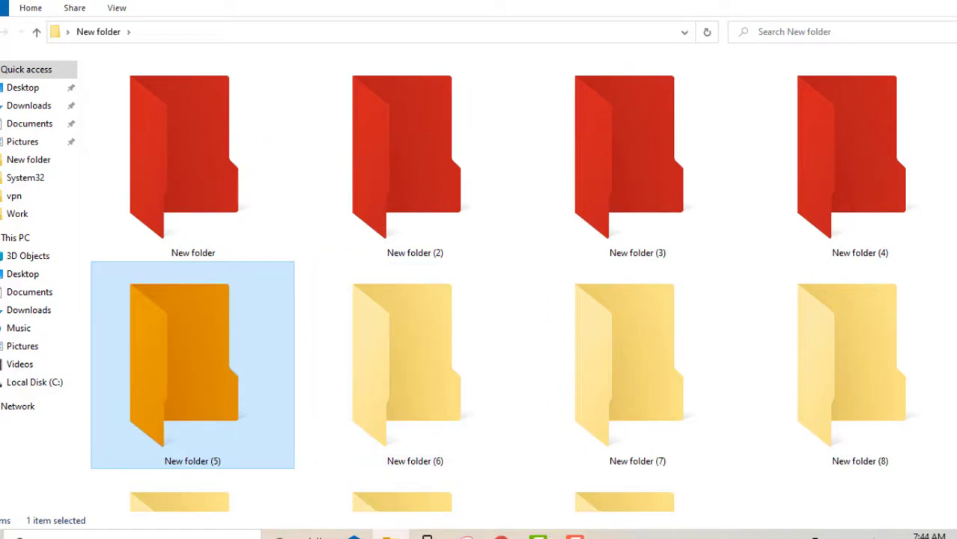
{"action": "scroll", "coordinate": [702, 400], "scroll_direction": "down", "scroll_amount": 2}
{"action": "right_click", "coordinate": [633, 402]}
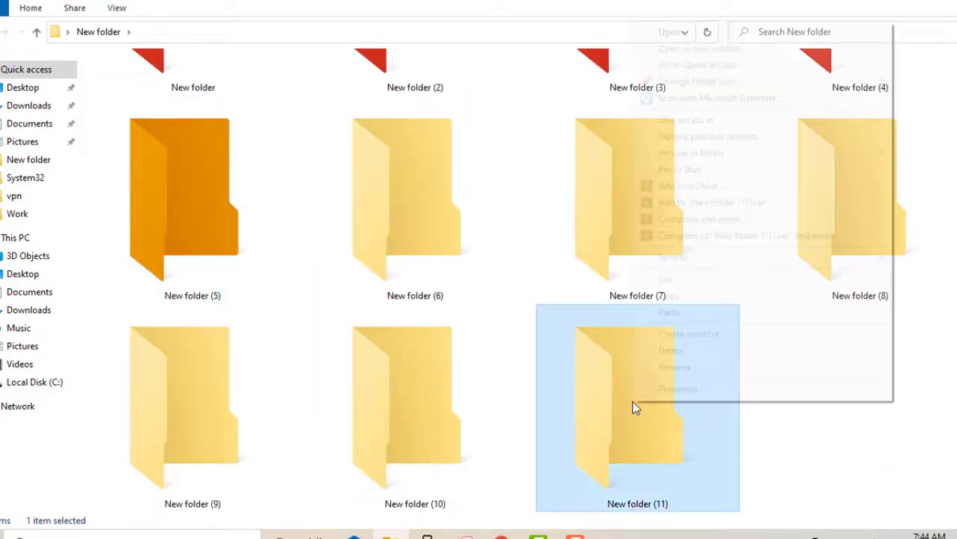
{"action": "left_click", "coordinate": [387, 181]}
{"action": "right_click", "coordinate": [387, 182]}
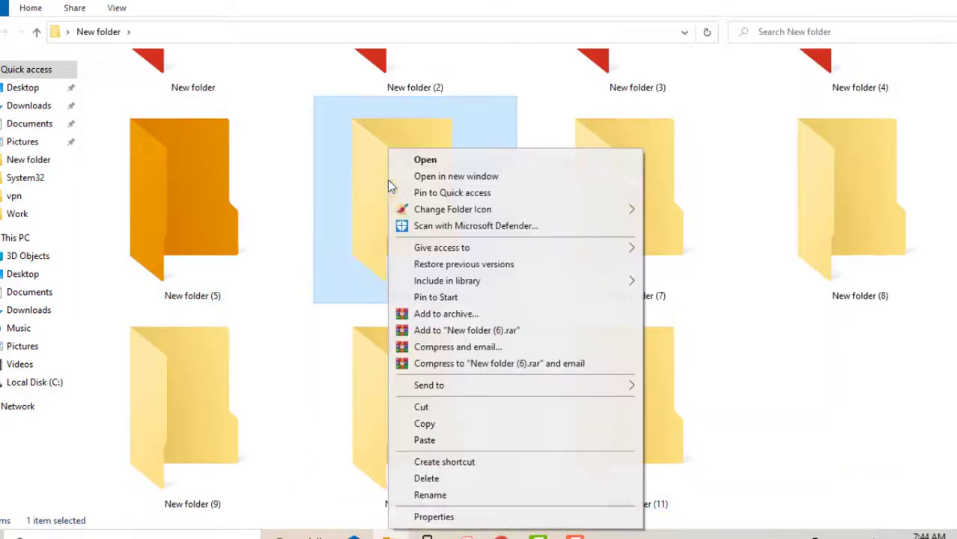
{"action": "mouse_move", "coordinate": [487, 208]}
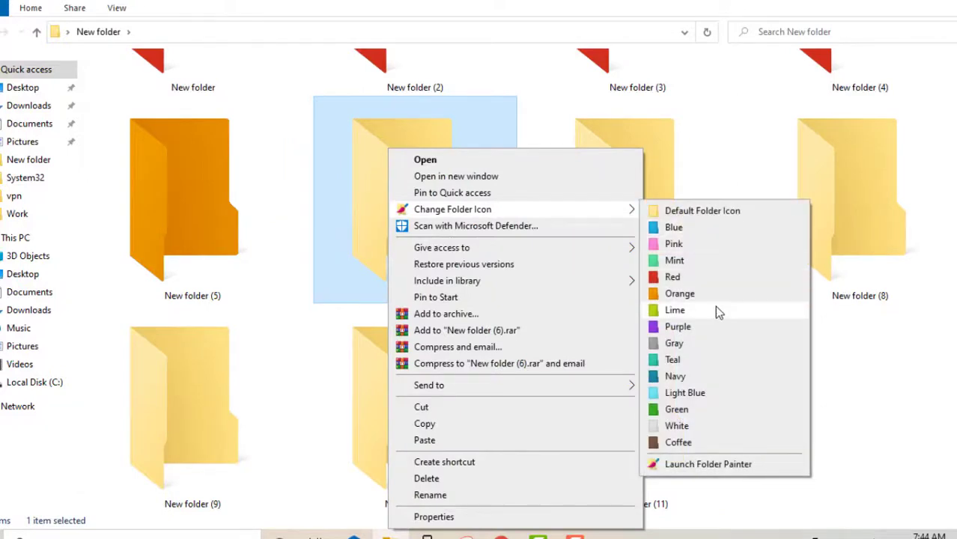
{"action": "left_click", "coordinate": [690, 374]}
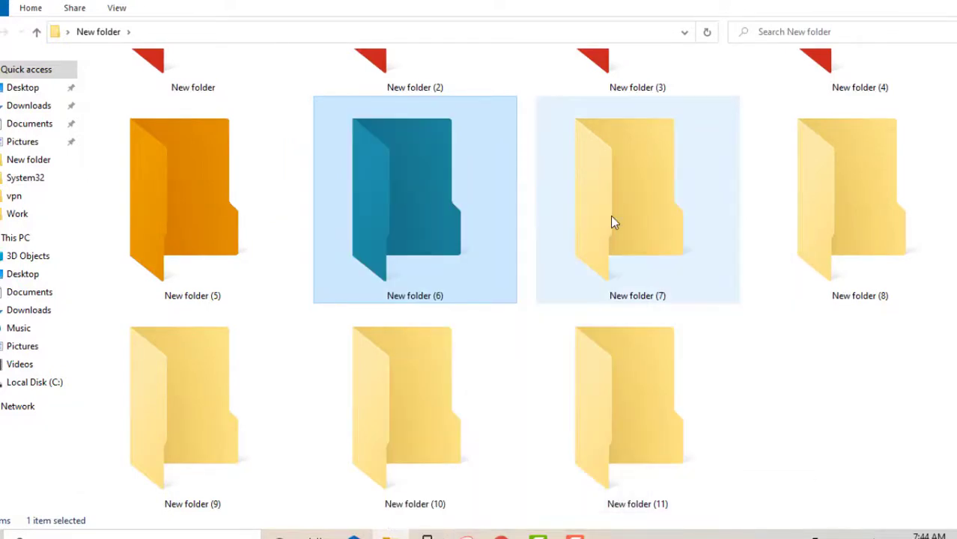
Change the icon of New folder (7) to Pink
{"action": "right_click", "coordinate": [610, 214]}
{"action": "mouse_move", "coordinate": [688, 212]}
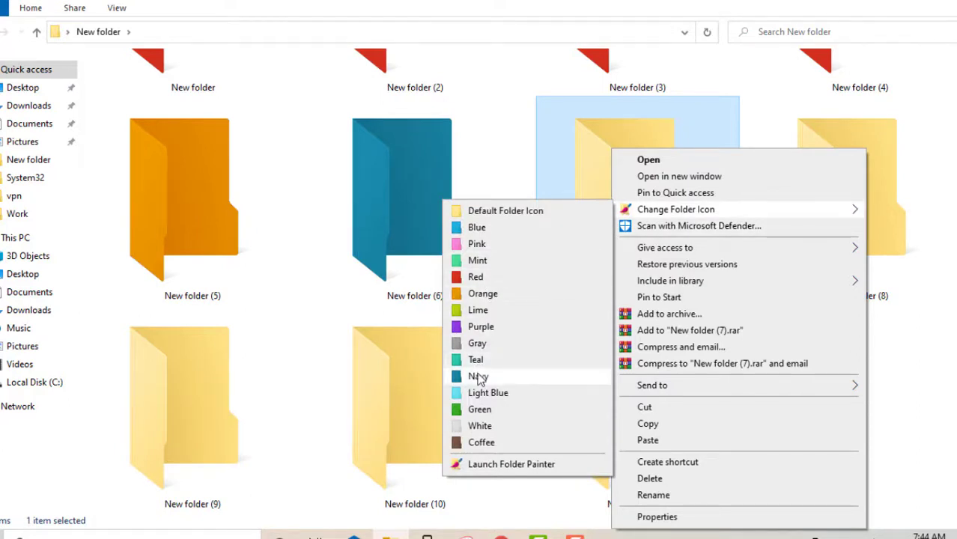
{"action": "left_click", "coordinate": [478, 247]}
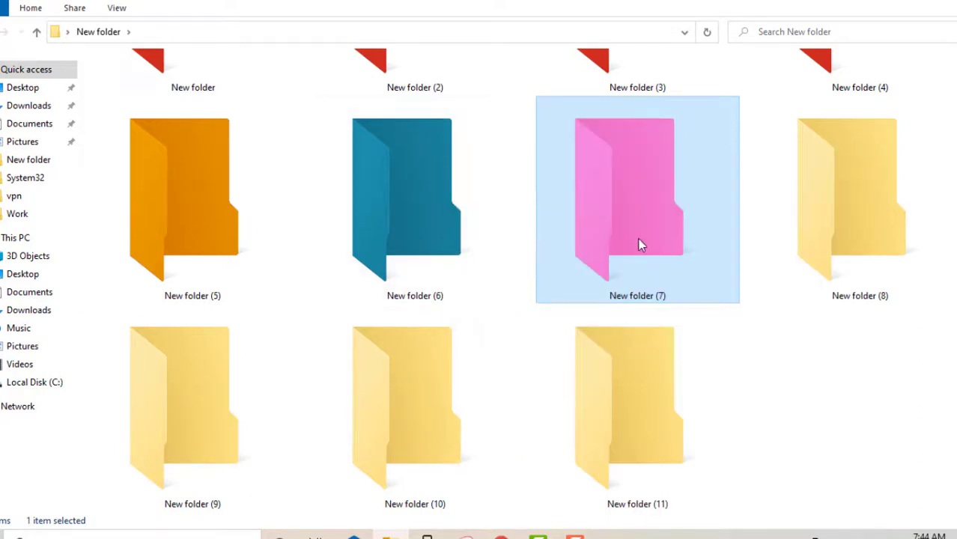
{"action": "scroll", "coordinate": [638, 240], "scroll_direction": "up", "scroll_amount": 2}
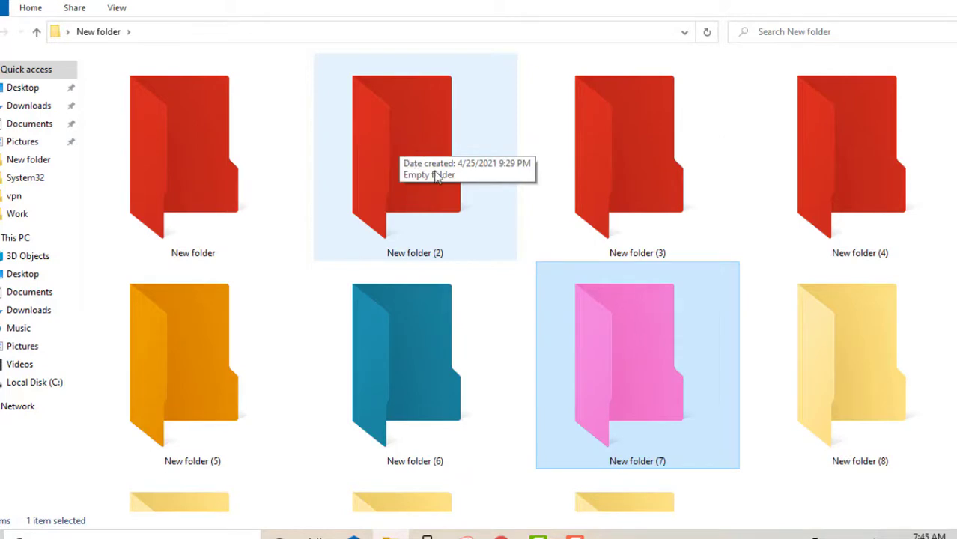
Switch to the Folder Painter web page in the browser and examine its section on ready-made icon packs
{"action": "left_click", "coordinate": [915, 2]}
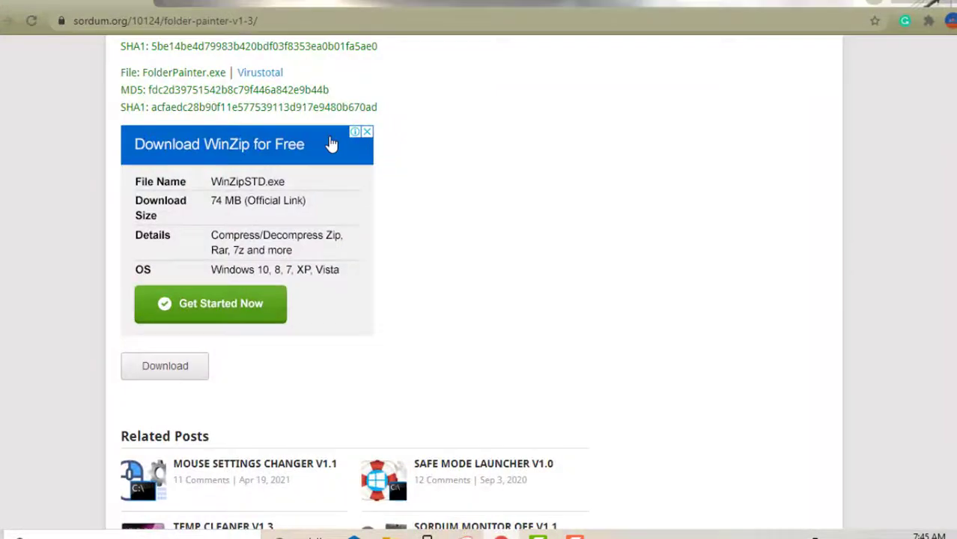
{"action": "scroll", "coordinate": [473, 315], "scroll_direction": "up", "scroll_amount": 15}
{"action": "scroll", "coordinate": [474, 316], "scroll_direction": "down", "scroll_amount": 10}
{"action": "scroll", "coordinate": [477, 315], "scroll_direction": "up", "scroll_amount": 5}
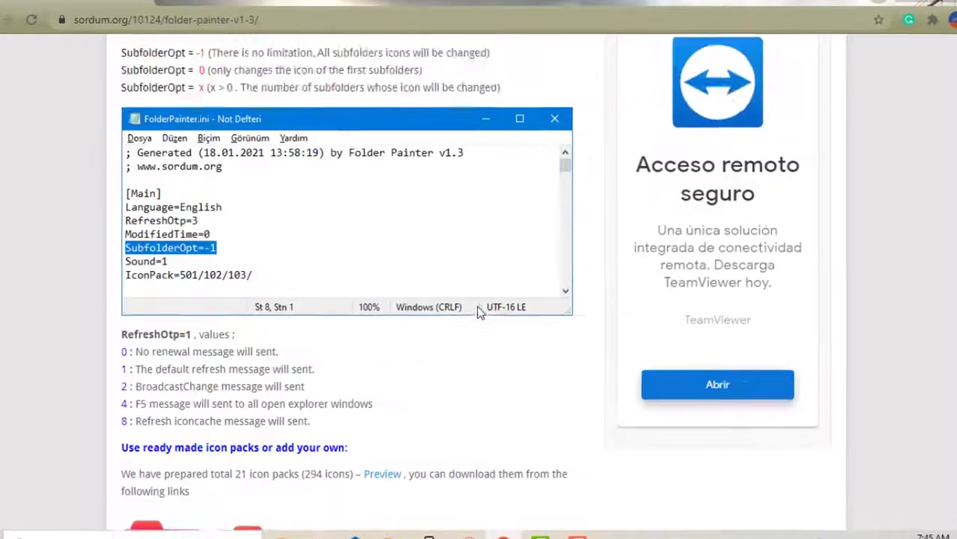
{"action": "scroll", "coordinate": [477, 315], "scroll_direction": "down", "scroll_amount": 5}
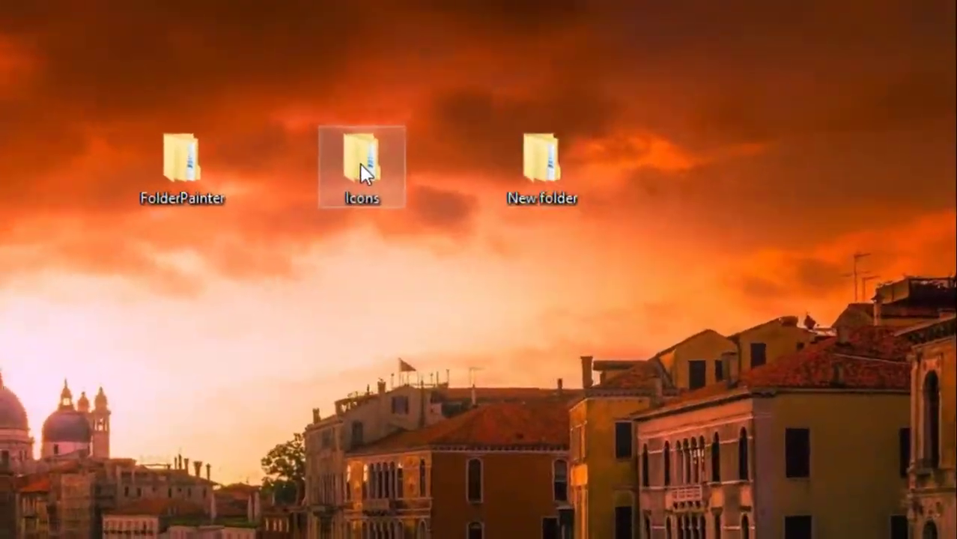
Open the Icons folder on the desktop and its inner Icons folder containing the icon packs
{"action": "double_click", "coordinate": [404, 161]}
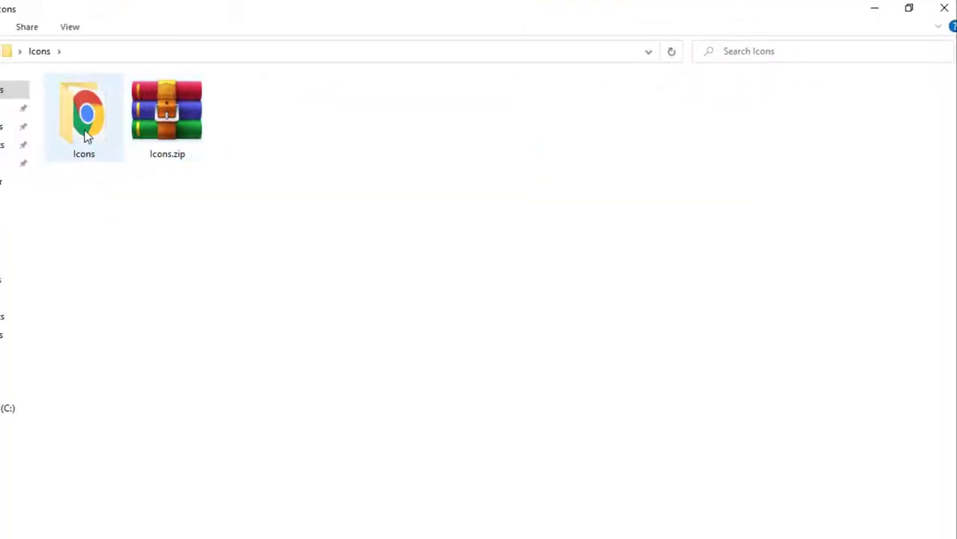
{"action": "double_click", "coordinate": [86, 135]}
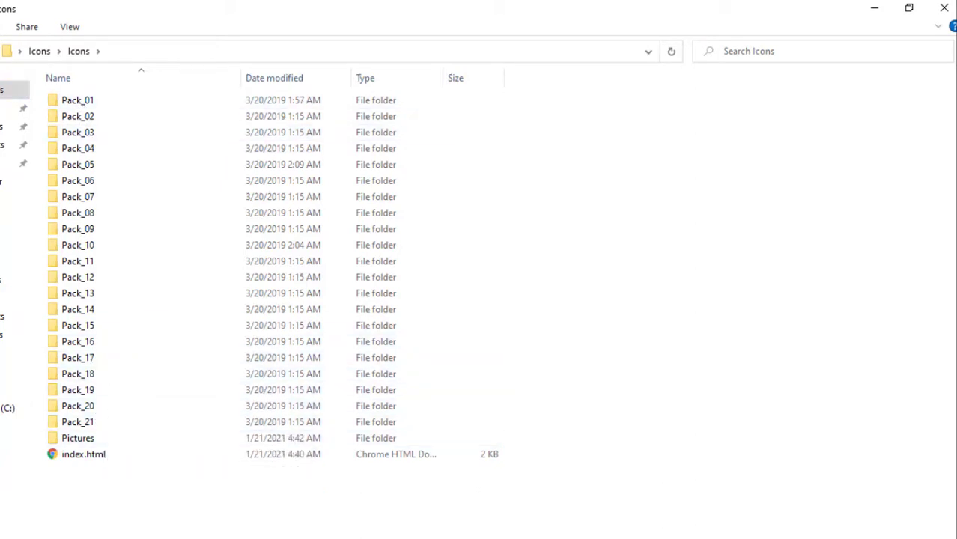
Close the extracted Icons folder and open the Icons folder inside the FolderPainter program folder
{"action": "key", "text": "alt+Up"}
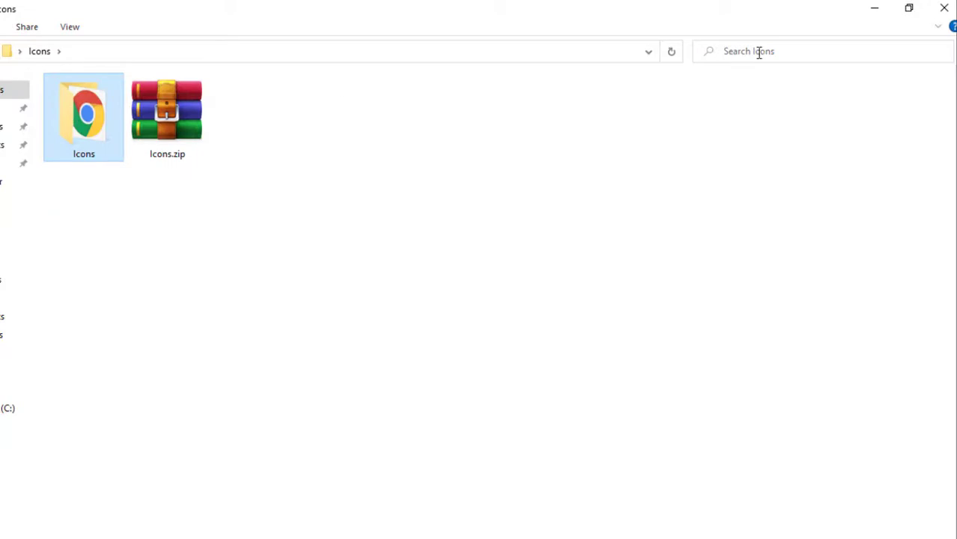
{"action": "left_click", "coordinate": [943, 8]}
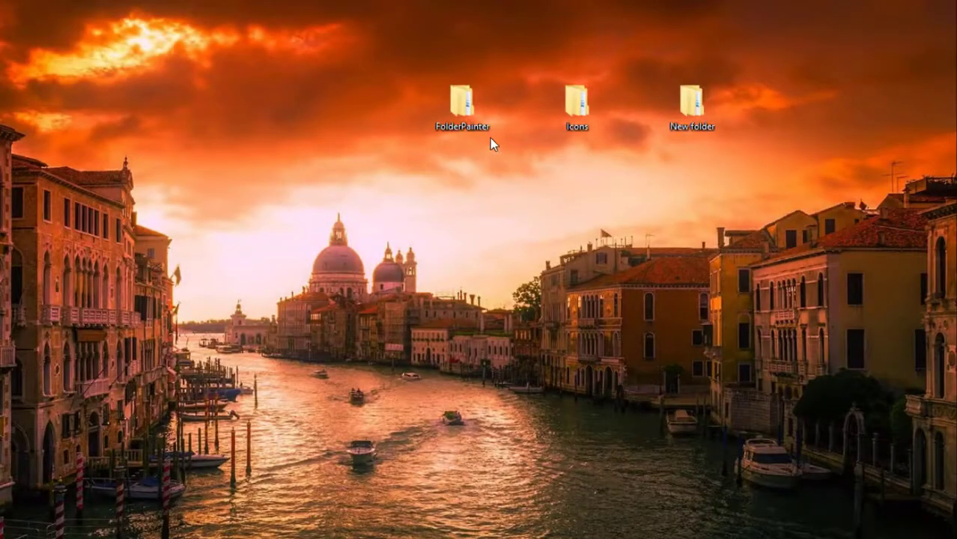
{"action": "double_click", "coordinate": [467, 118]}
{"action": "double_click", "coordinate": [75, 144]}
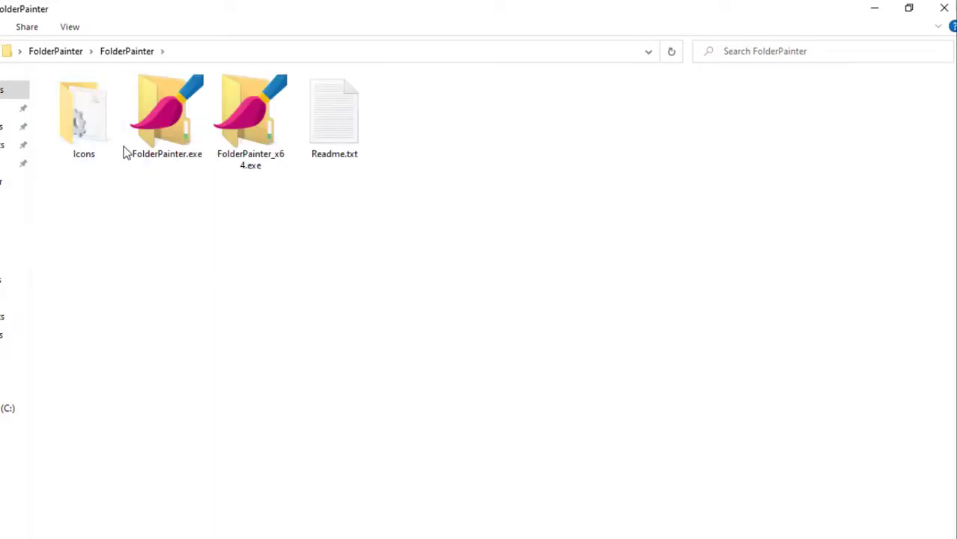
{"action": "double_click", "coordinate": [90, 142]}
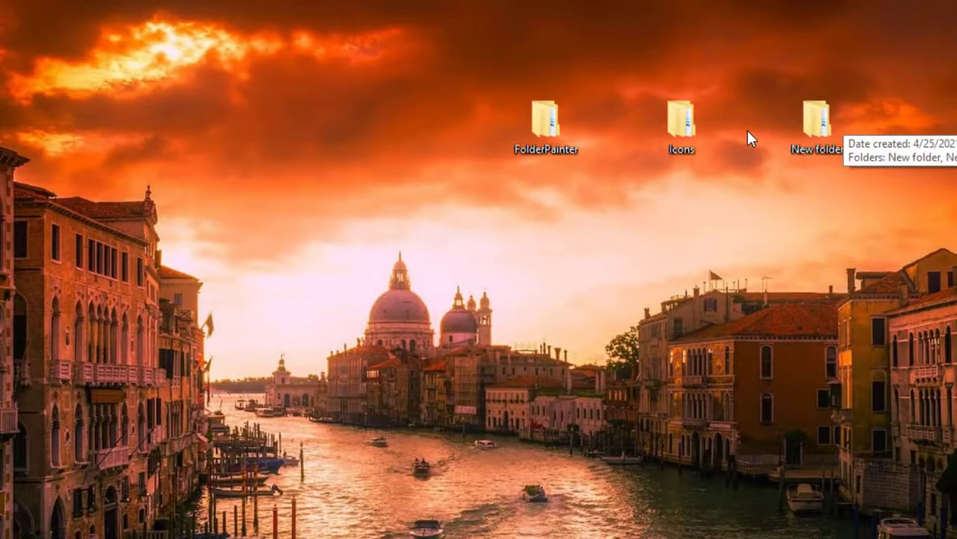
Open the desktop's New folder and launch Folder Painter from the icon-change options of New folder (8)
{"action": "double_click", "coordinate": [819, 122]}
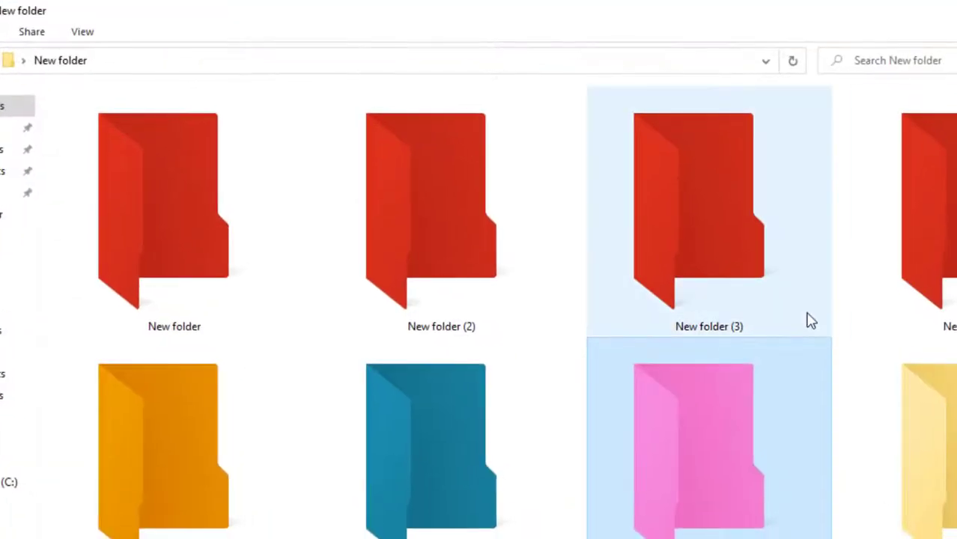
{"action": "scroll", "coordinate": [814, 360], "scroll_direction": "down", "scroll_amount": 3}
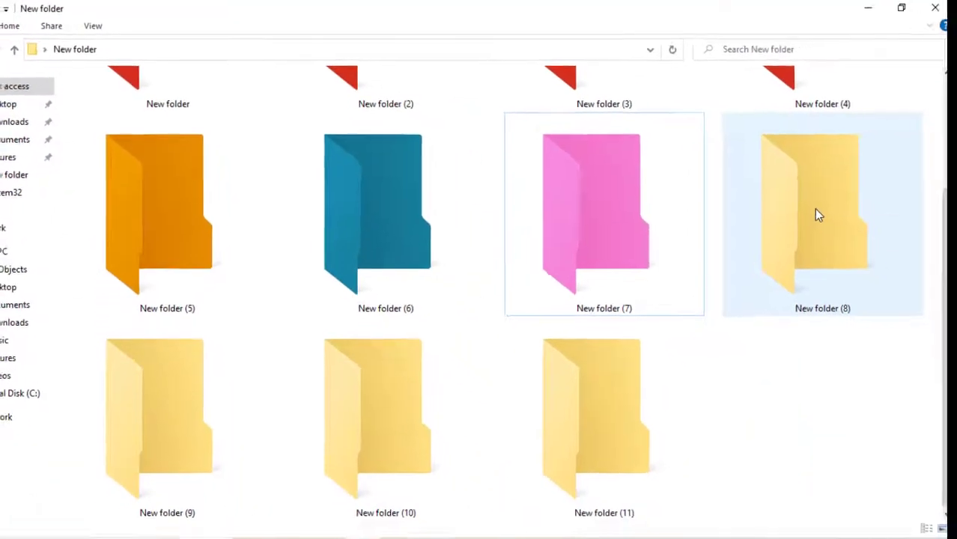
{"action": "right_click", "coordinate": [939, 257]}
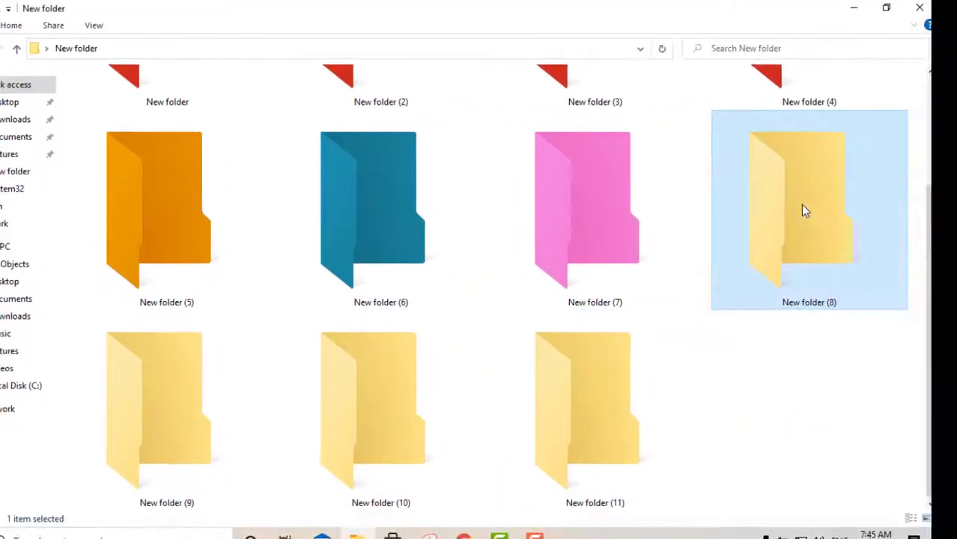
{"action": "mouse_move", "coordinate": [784, 222]}
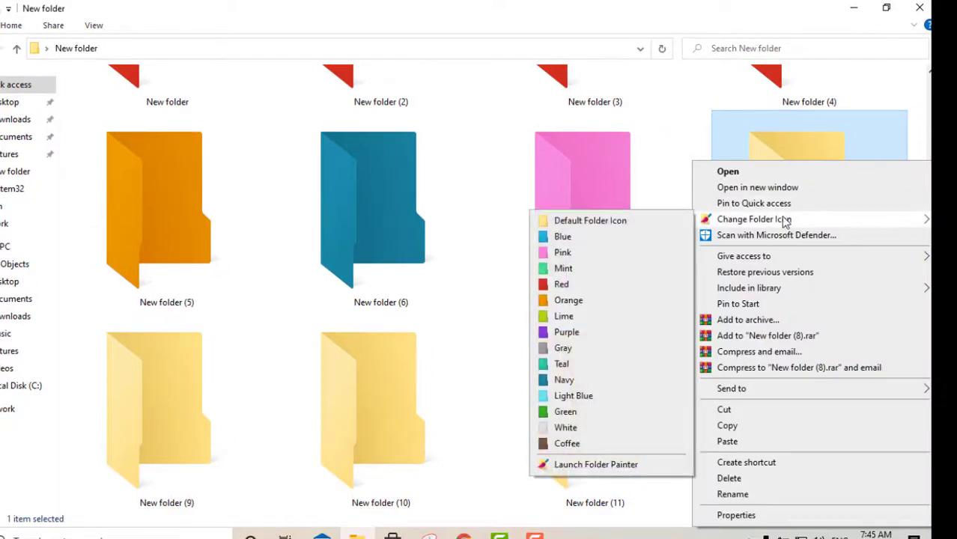
{"action": "left_click", "coordinate": [631, 464]}
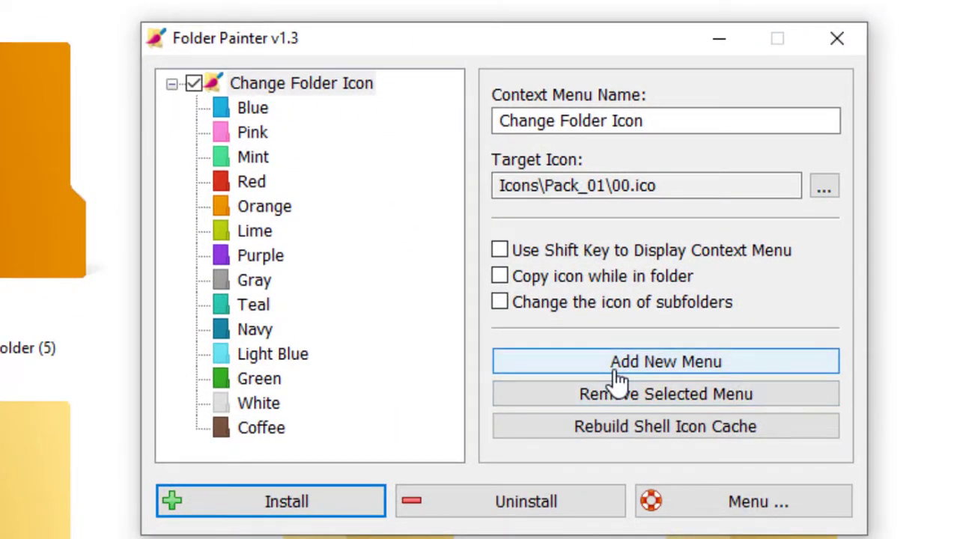
Add six new context menus for icon packs Pack_02 through Pack_07, install them and close Folder Painter
{"action": "left_click", "coordinate": [619, 367]}
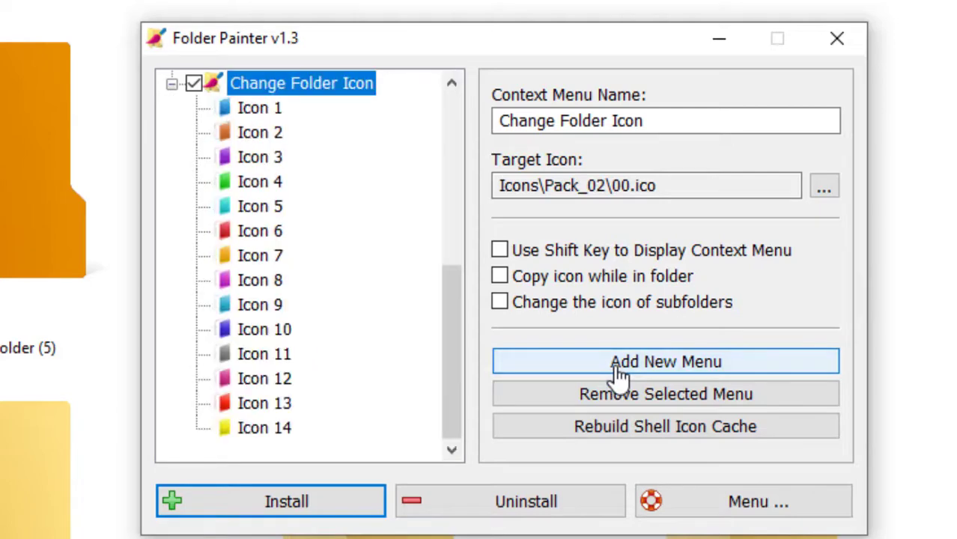
{"action": "left_click", "coordinate": [618, 366]}
{"action": "left_click", "coordinate": [619, 367]}
{"action": "left_click", "coordinate": [619, 367]}
{"action": "left_click", "coordinate": [618, 366]}
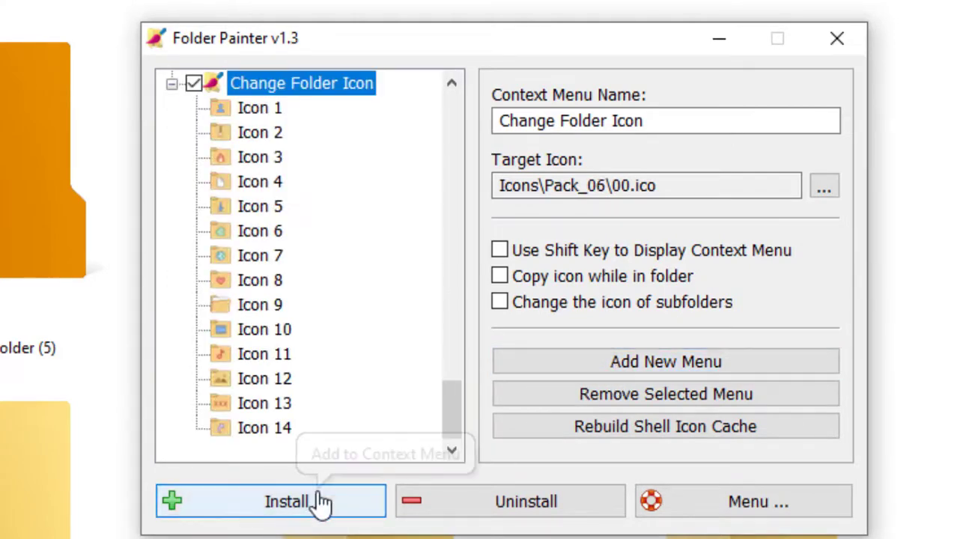
{"action": "left_click", "coordinate": [572, 364]}
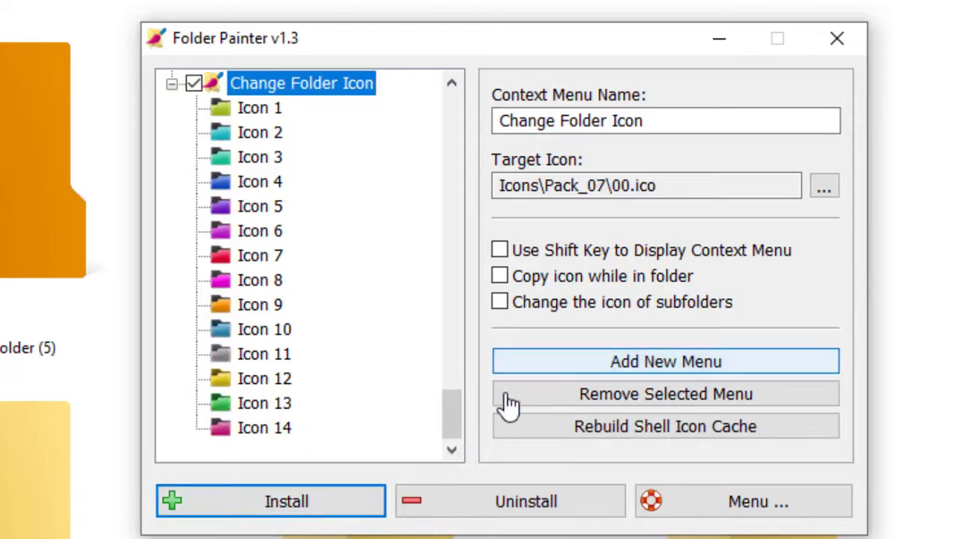
{"action": "left_click", "coordinate": [323, 503]}
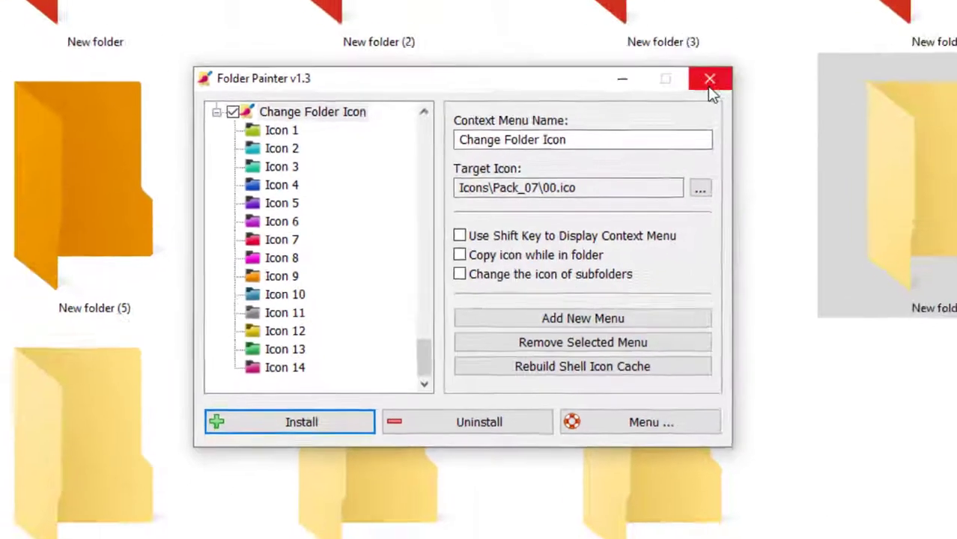
{"action": "left_click", "coordinate": [837, 38]}
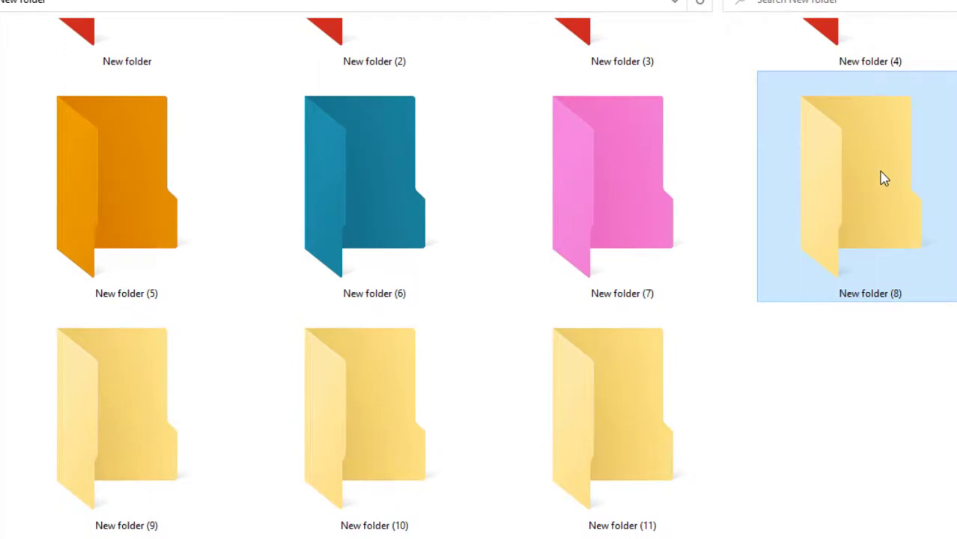
Change the icon of New folder (8) to the blue folder icon with a black back from the Pack_07 menu
{"action": "right_click", "coordinate": [881, 178]}
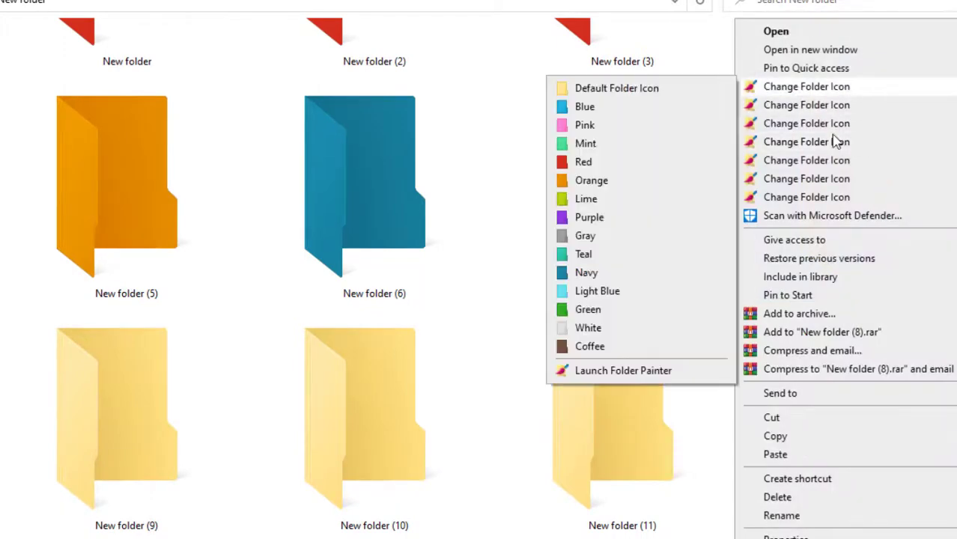
{"action": "mouse_move", "coordinate": [815, 149]}
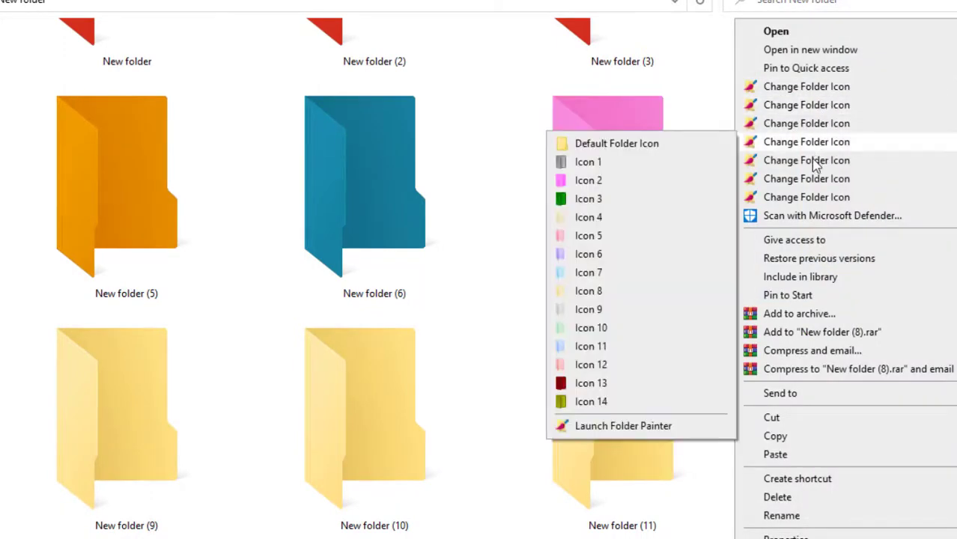
{"action": "mouse_move", "coordinate": [813, 184]}
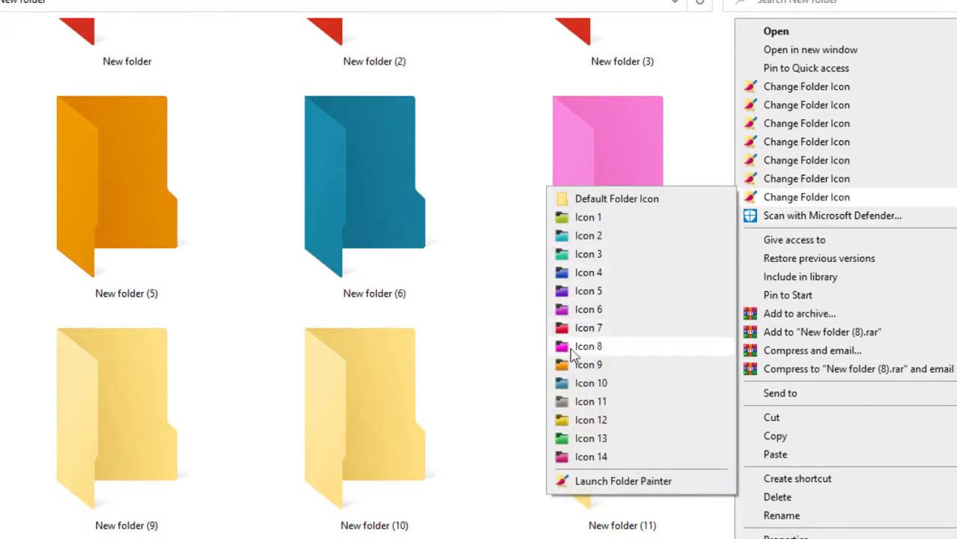
{"action": "left_click", "coordinate": [599, 293]}
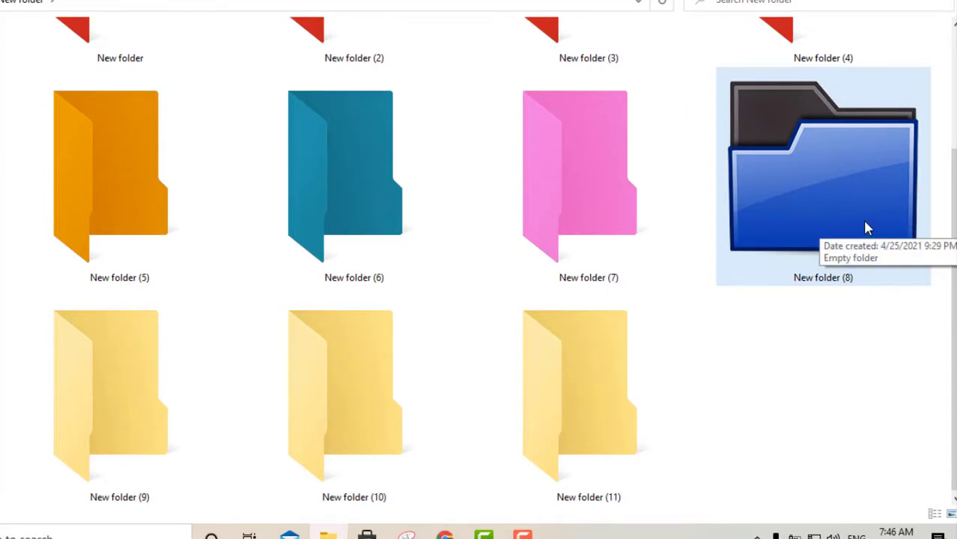
Launch Folder Painter again from the icon-change options of New folder (11)
{"action": "right_click", "coordinate": [589, 378]}
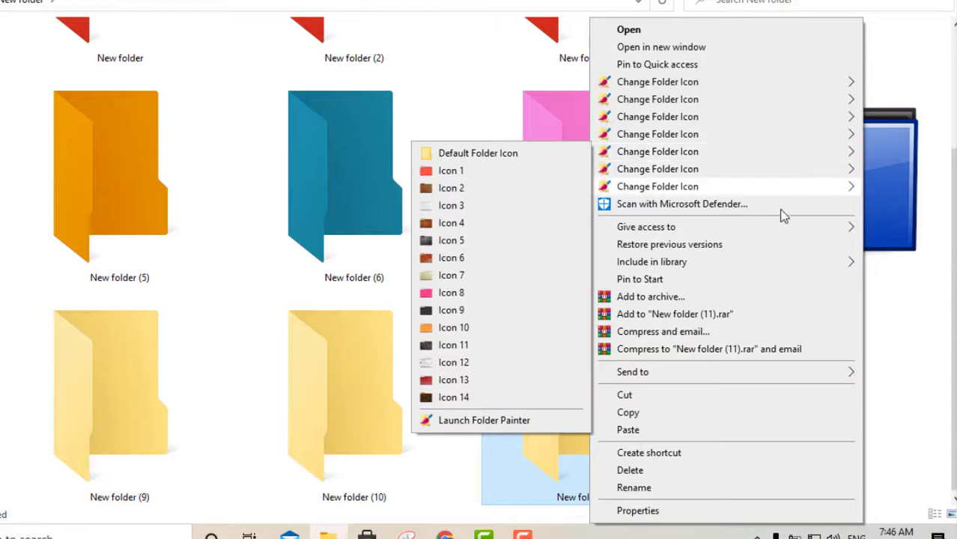
{"action": "left_click", "coordinate": [894, 336]}
{"action": "right_click", "coordinate": [615, 354]}
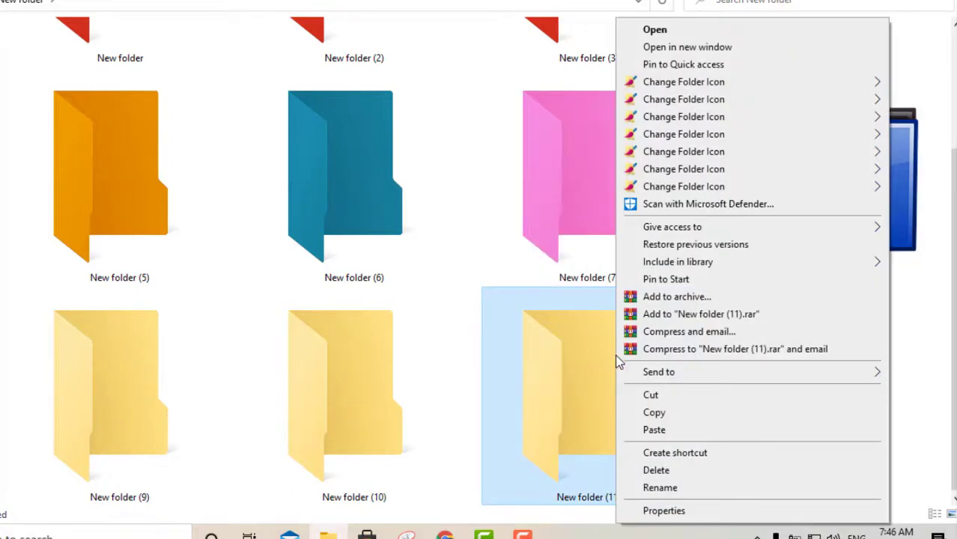
{"action": "mouse_move", "coordinate": [671, 188]}
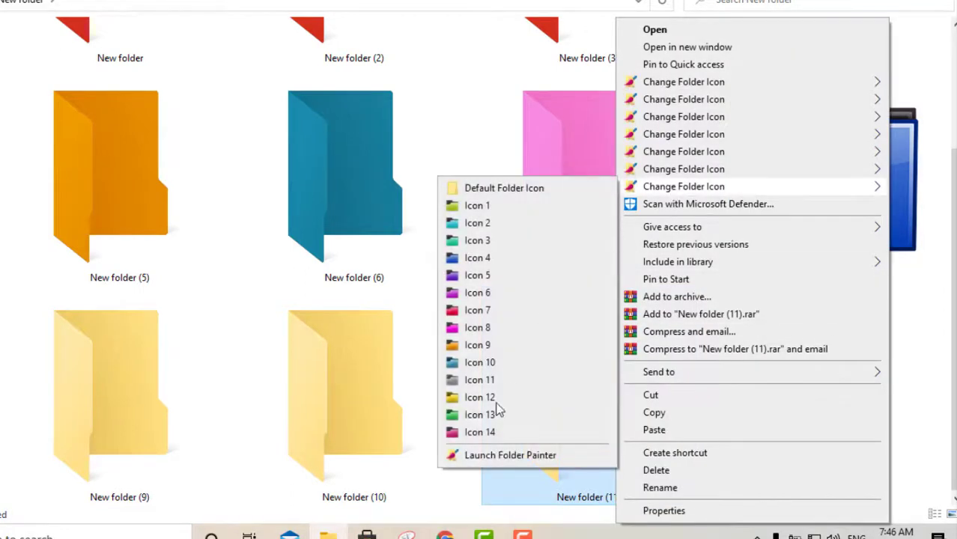
{"action": "left_click", "coordinate": [483, 456]}
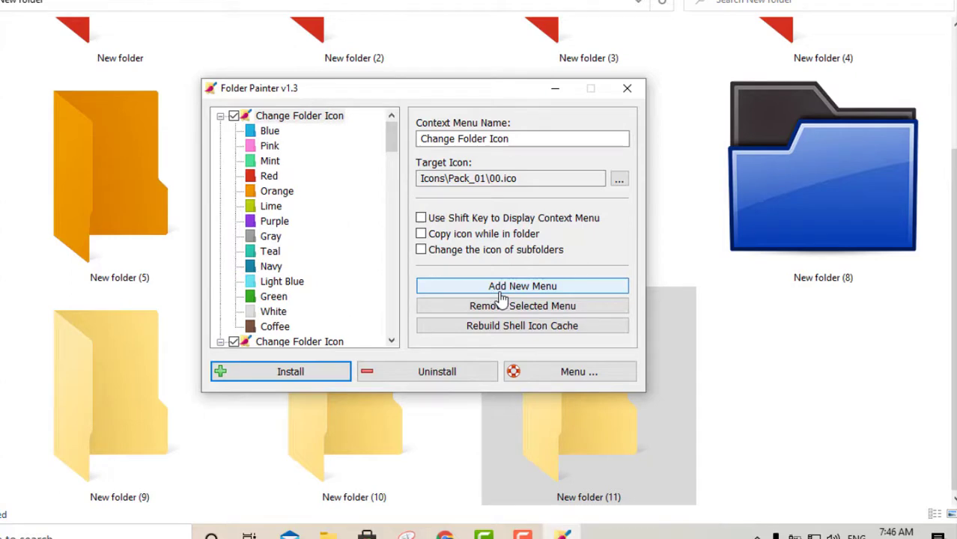
Add new context menus for icon packs Pack_08 through Pack_15, install them and close Folder Painter
{"action": "left_click", "coordinate": [500, 292]}
{"action": "left_click", "coordinate": [500, 292]}
{"action": "left_click", "coordinate": [500, 292]}
{"action": "left_click", "coordinate": [500, 292]}
{"action": "left_click", "coordinate": [500, 292]}
{"action": "left_click", "coordinate": [500, 292]}
{"action": "left_click", "coordinate": [500, 292]}
{"action": "left_click", "coordinate": [500, 292]}
{"action": "left_click", "coordinate": [500, 292]}
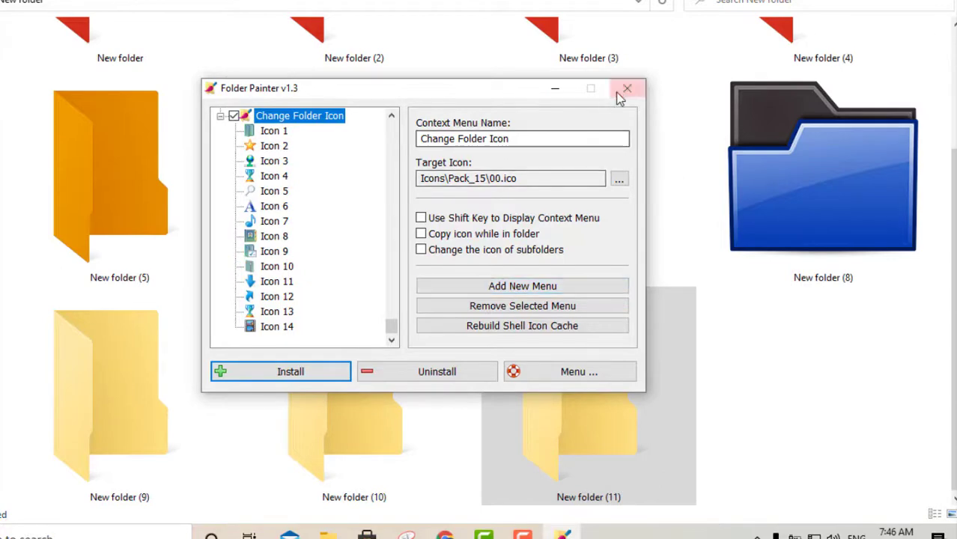
{"action": "left_click", "coordinate": [316, 370]}
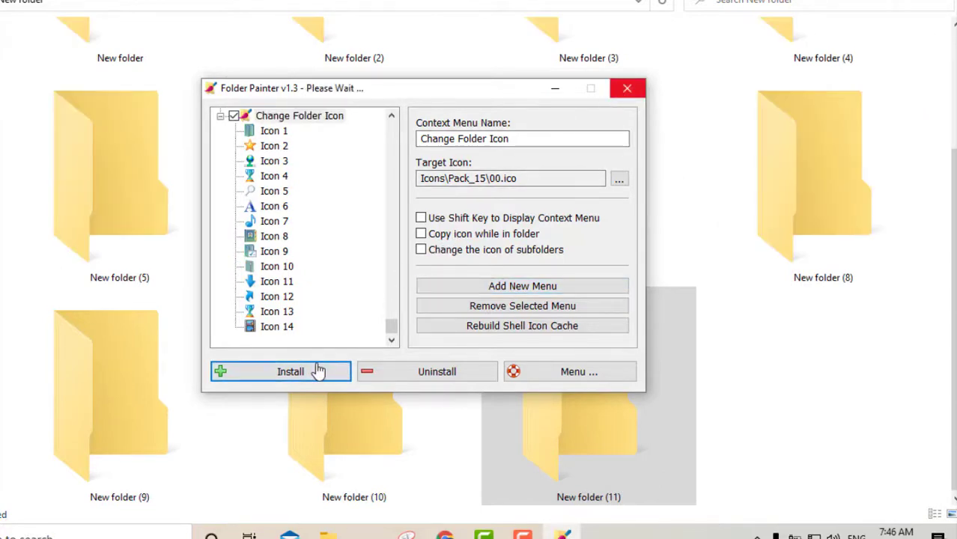
{"action": "left_click", "coordinate": [630, 90]}
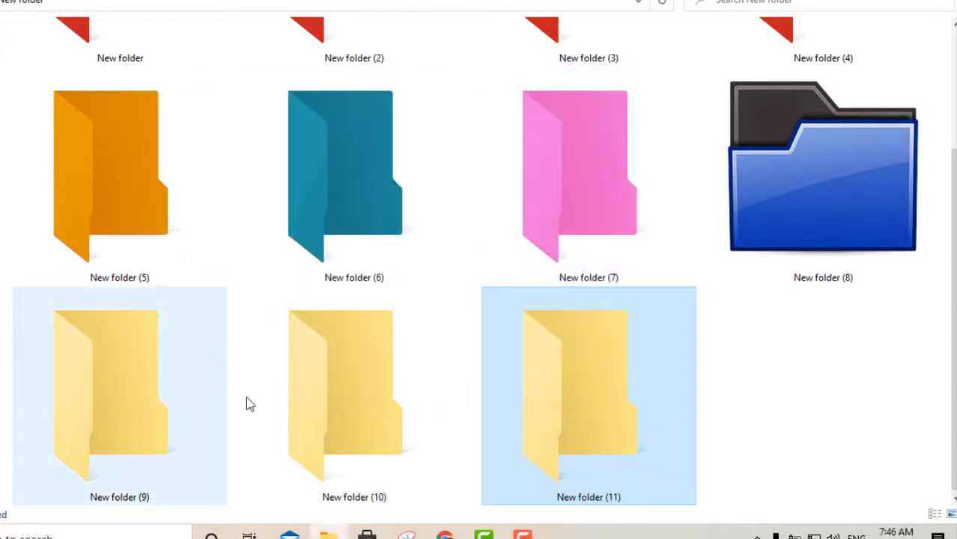
Change the icon of New folder (9) to Icon 7, the gray folder with red ribbons, from the tenth icon-change menu
{"action": "right_click", "coordinate": [133, 399]}
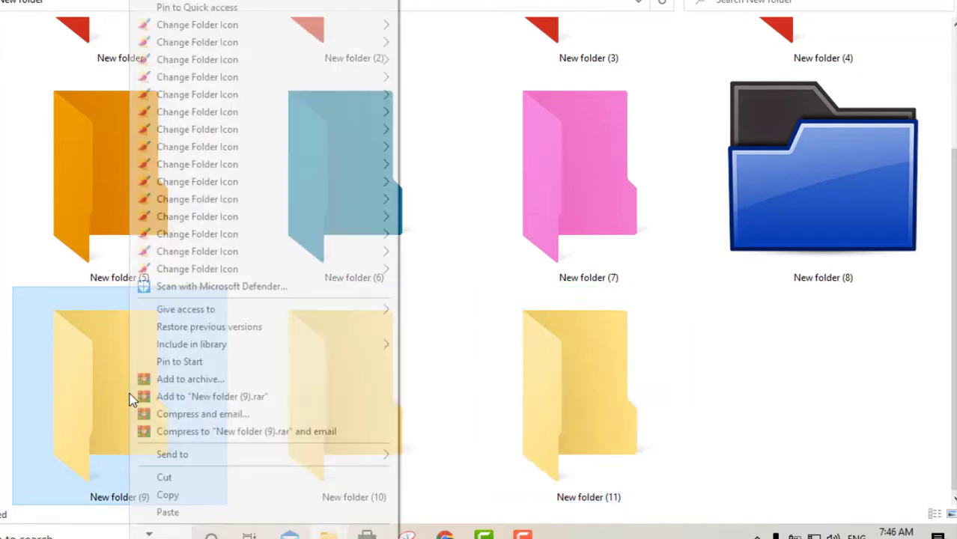
{"action": "mouse_move", "coordinate": [232, 188]}
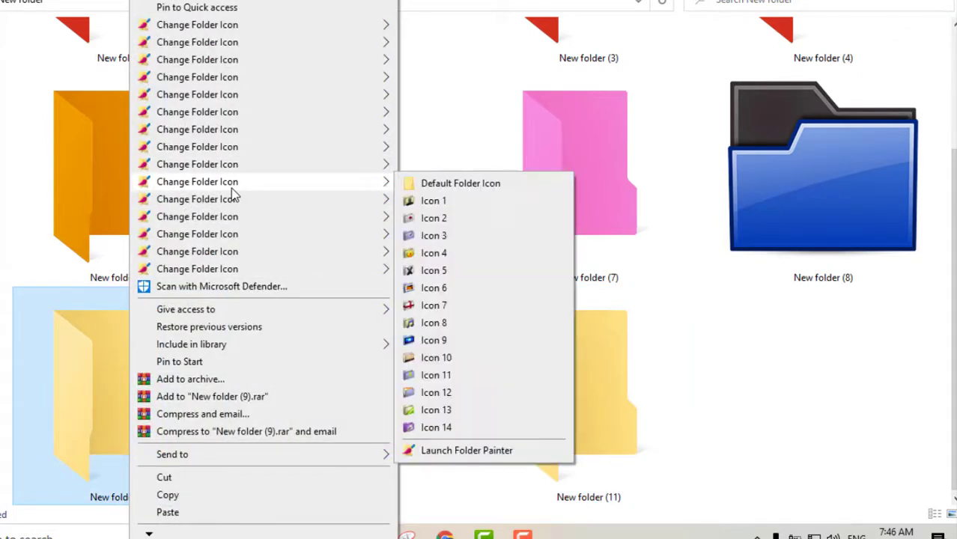
{"action": "left_click", "coordinate": [448, 304]}
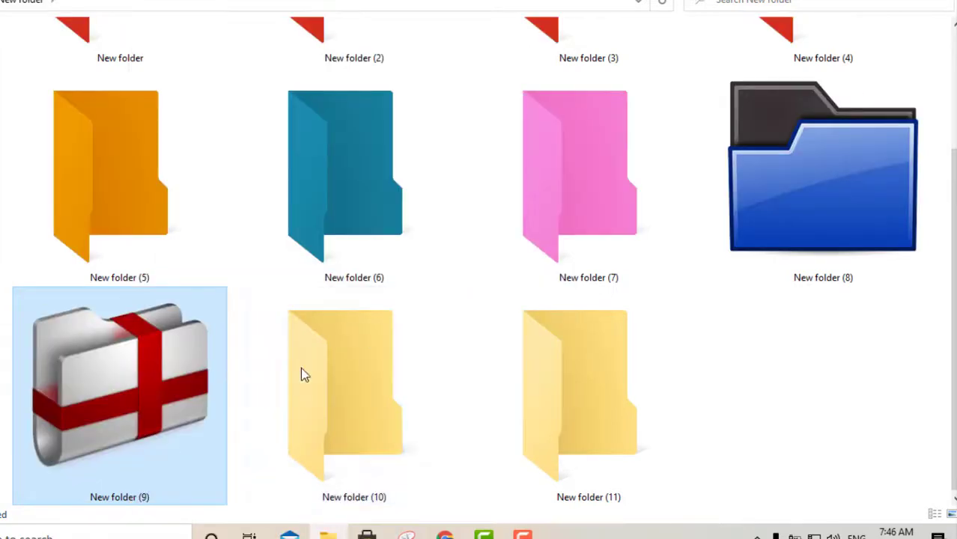
Change the icon of New folder (10) to Icon 14, the blue game-controller folder, from the fourteenth icon-change menu
{"action": "left_click", "coordinate": [356, 374]}
{"action": "right_click", "coordinate": [356, 375]}
{"action": "mouse_move", "coordinate": [411, 166]}
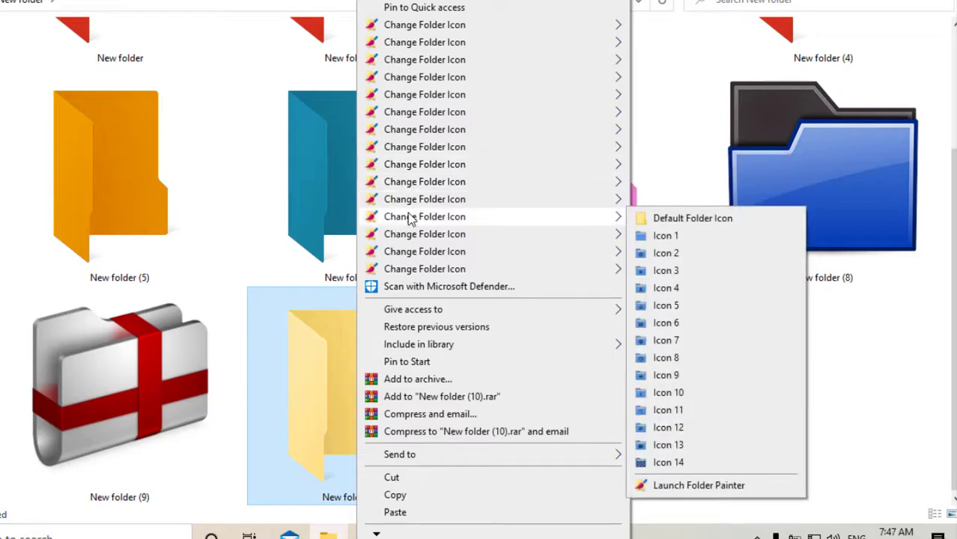
{"action": "mouse_move", "coordinate": [409, 237]}
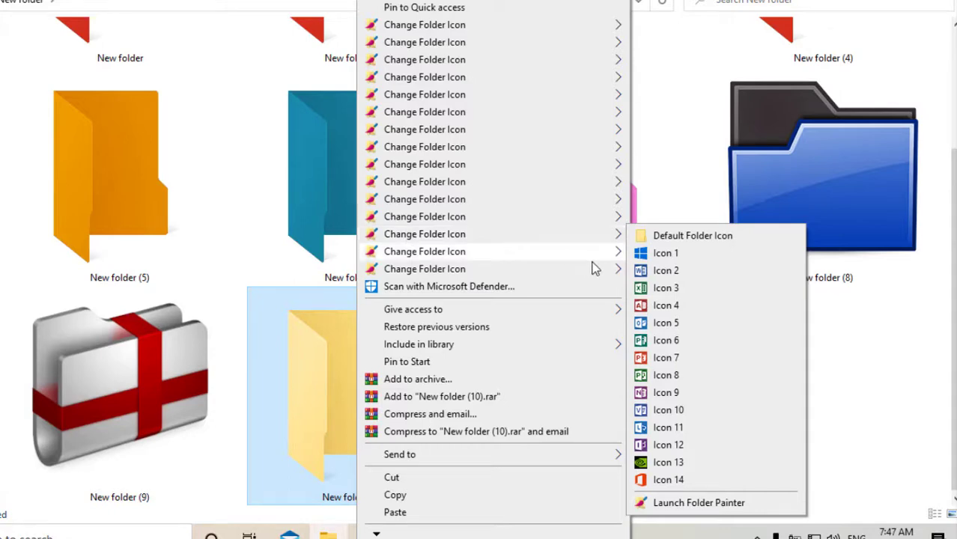
{"action": "mouse_move", "coordinate": [521, 251]}
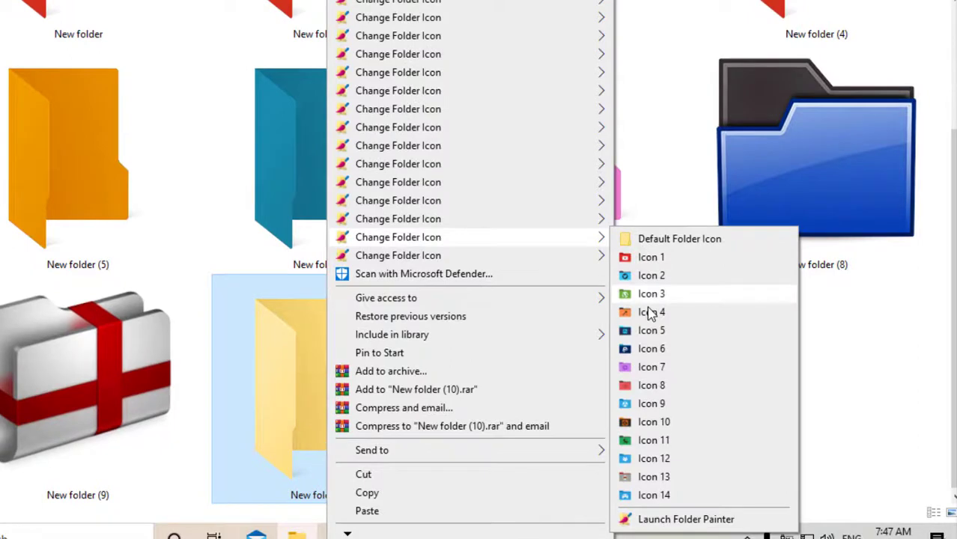
{"action": "left_click", "coordinate": [647, 500]}
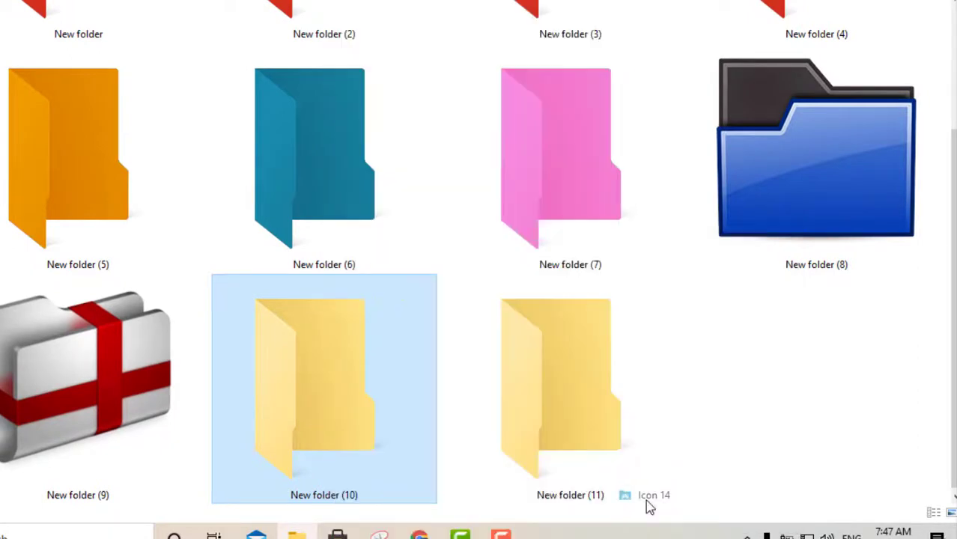
{"action": "left_click", "coordinate": [822, 344]}
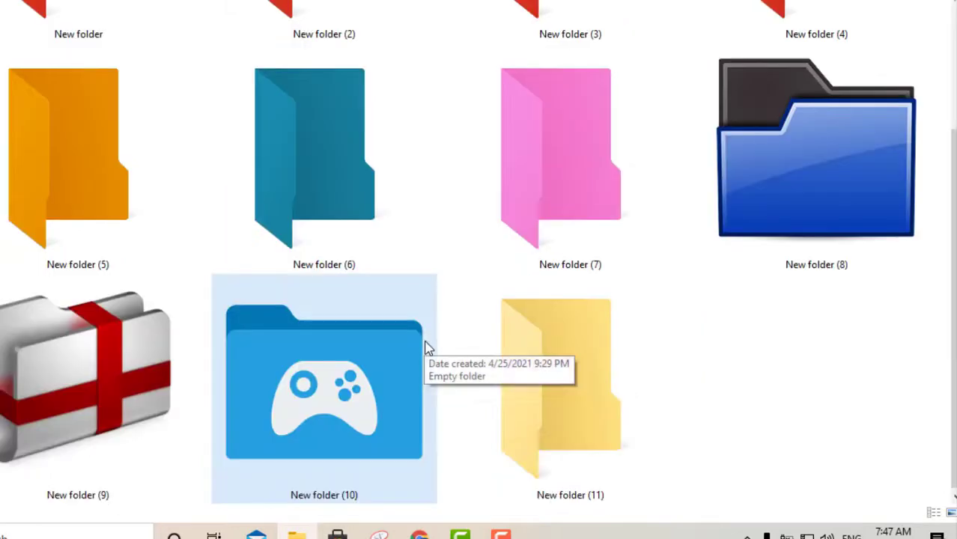
Change the icon of New folder (11) to the brown crocodile-leather folder from the icon-change menus
{"action": "right_click", "coordinate": [554, 367]}
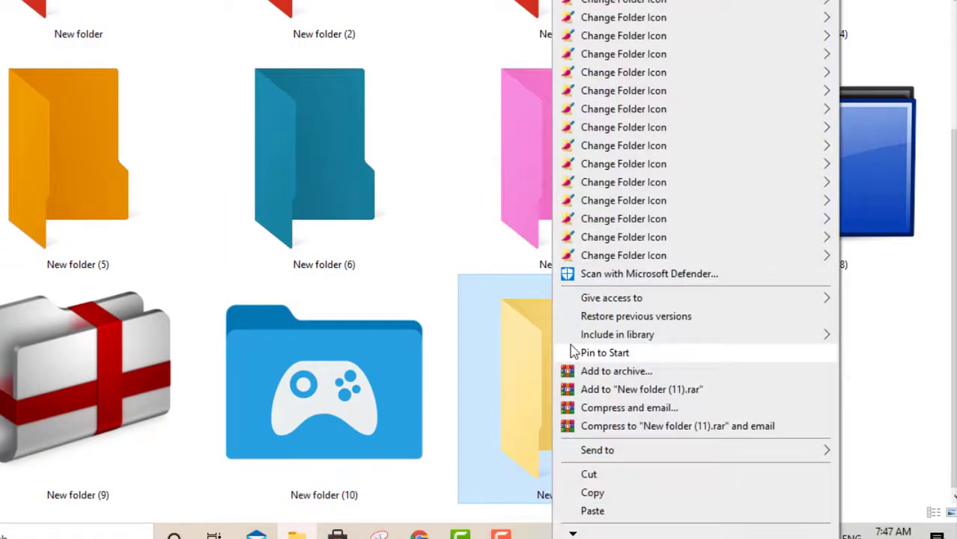
{"action": "mouse_move", "coordinate": [619, 134]}
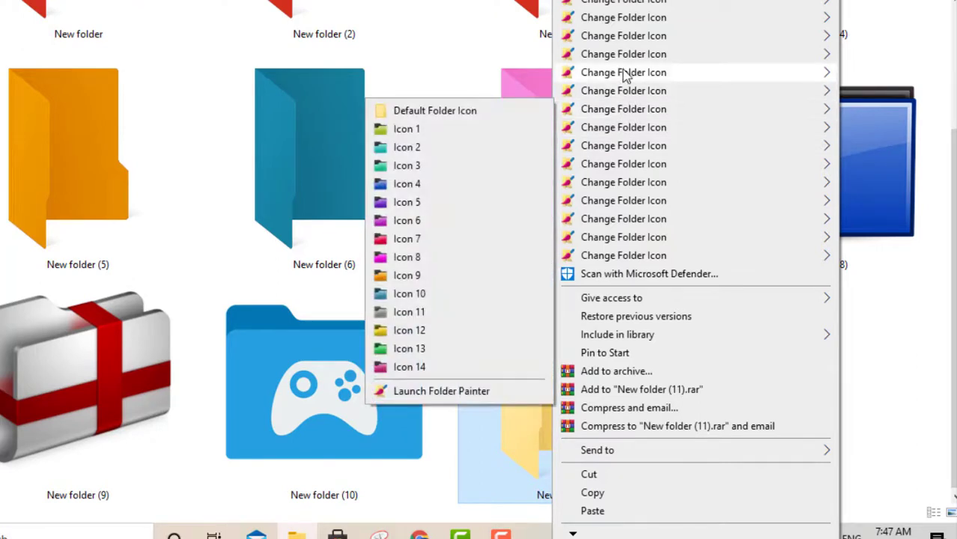
{"action": "left_click", "coordinate": [398, 186]}
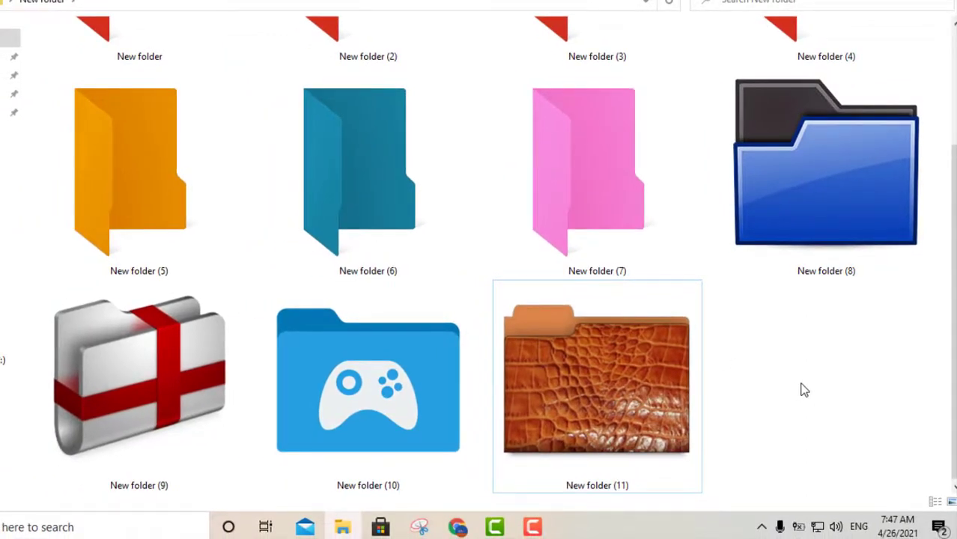
Select the four red folders, New folder through New folder (4), and change their icons together to Blue
{"action": "scroll", "coordinate": [803, 389], "scroll_direction": "up", "scroll_amount": 2}
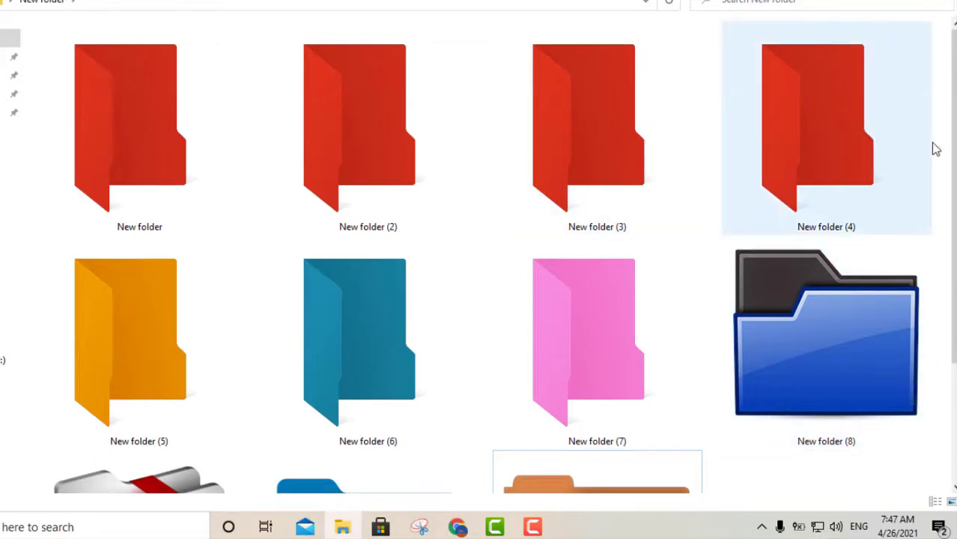
{"action": "left_click_drag", "start_coordinate": [932, 142], "coordinate": [145, 109]}
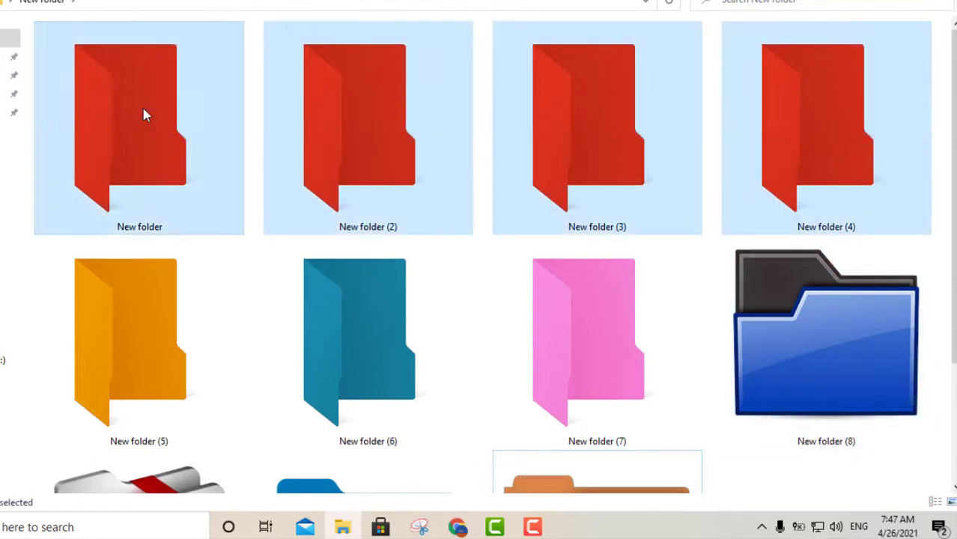
{"action": "right_click", "coordinate": [145, 114]}
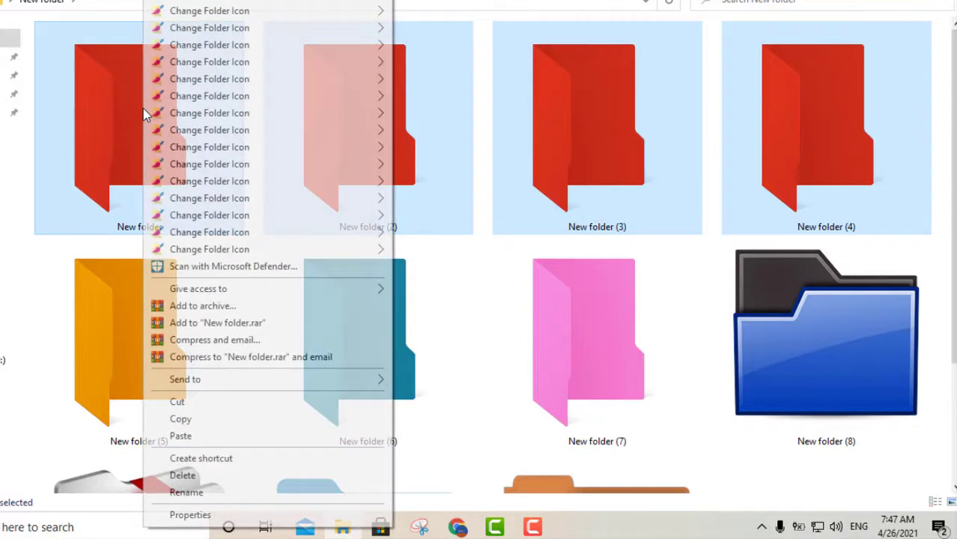
{"action": "mouse_move", "coordinate": [209, 16]}
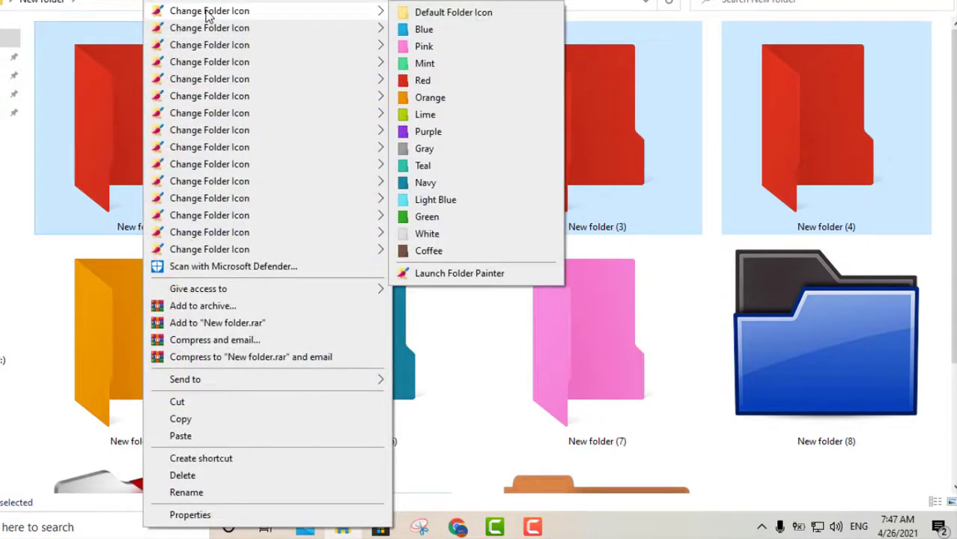
{"action": "left_click", "coordinate": [420, 31]}
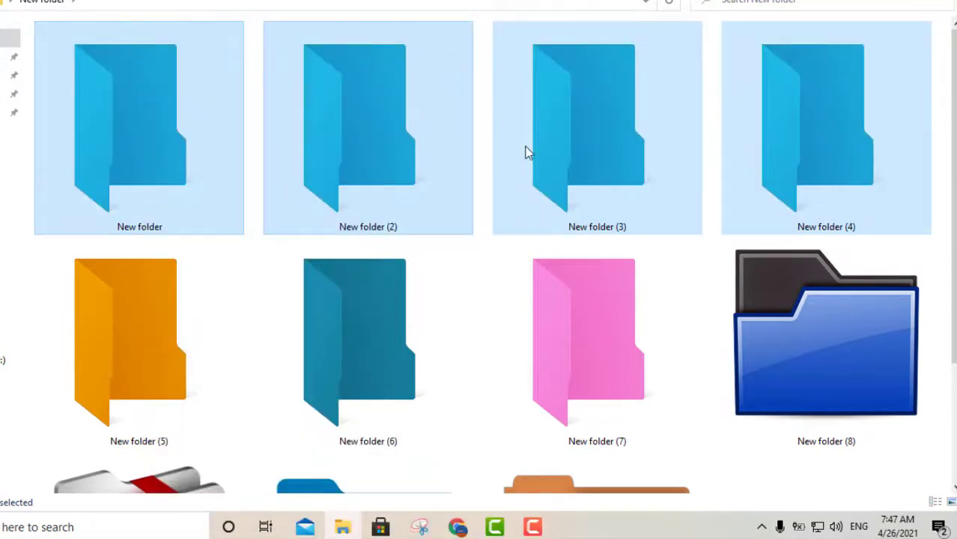
{"action": "left_click", "coordinate": [943, 432]}
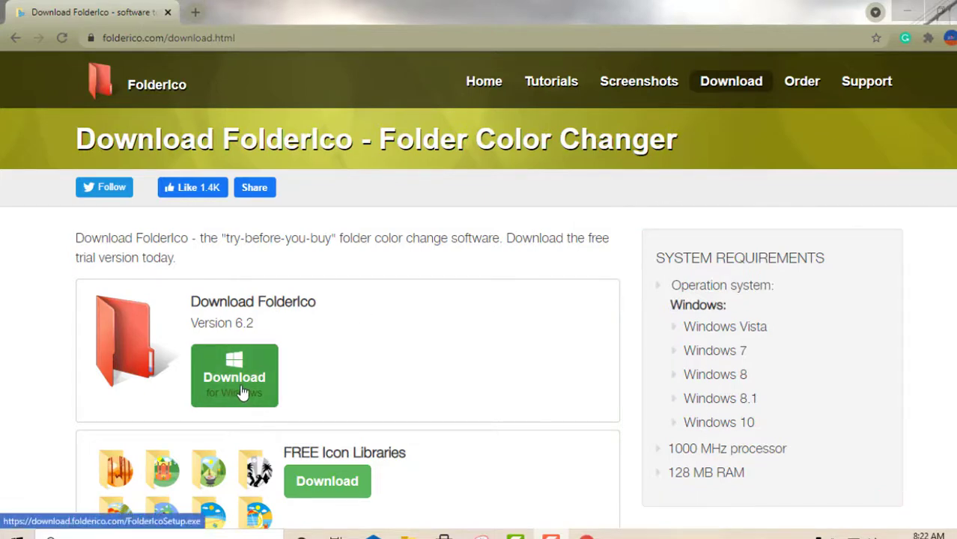
Download FolderIco for Windows from its website and install it in C:\Program Files\FolderIco, with FolderIco as the Start Menu folder
{"action": "left_click", "coordinate": [242, 392]}
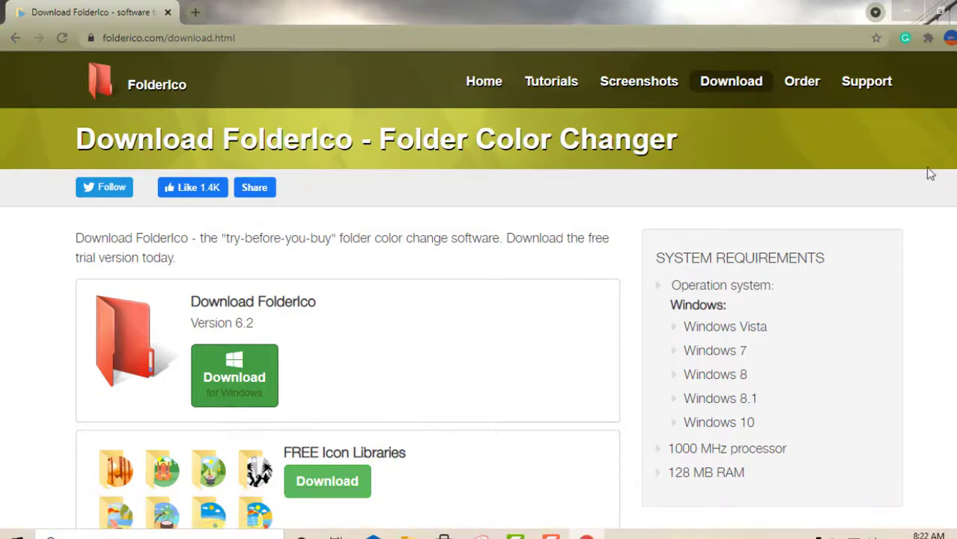
{"action": "left_click", "coordinate": [912, 12]}
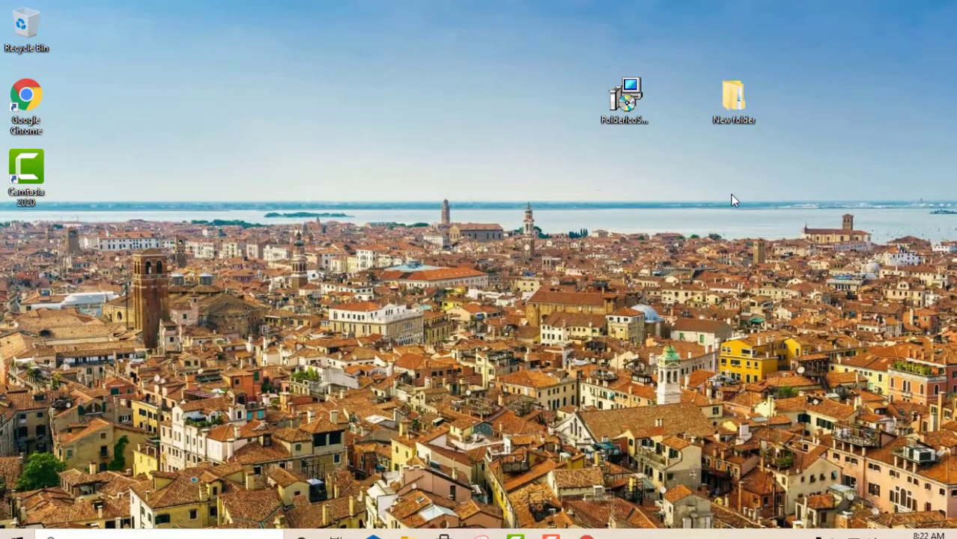
{"action": "double_click", "coordinate": [627, 97]}
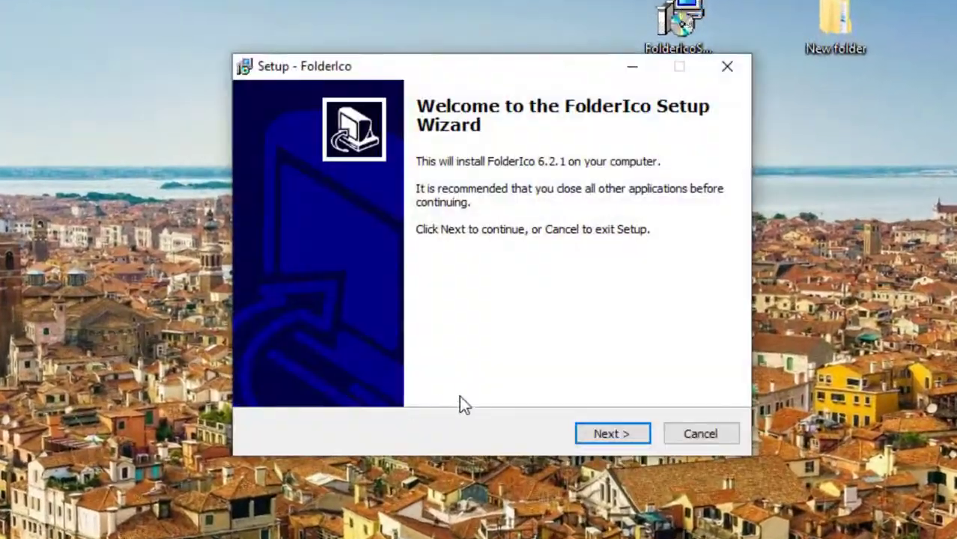
{"action": "left_click", "coordinate": [603, 436]}
{"action": "left_click", "coordinate": [603, 437]}
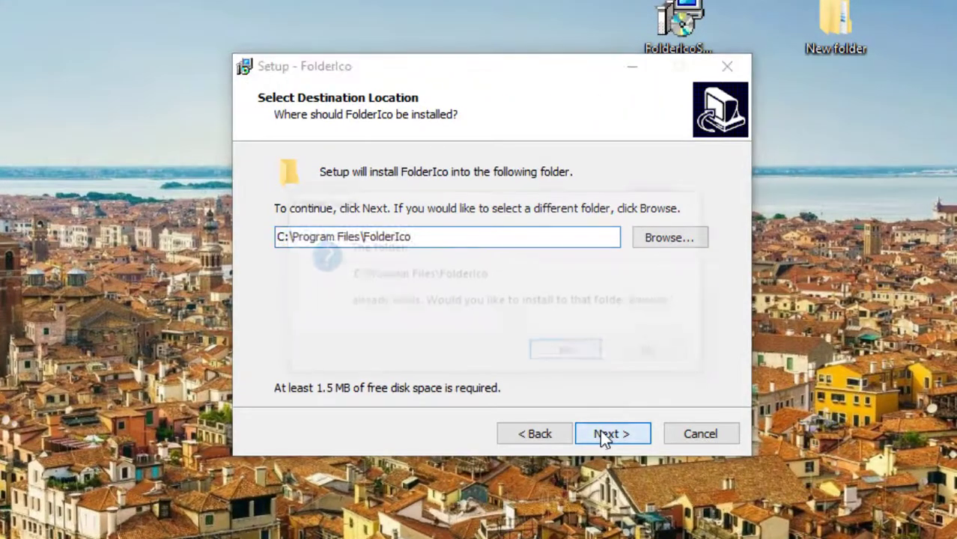
{"action": "left_click", "coordinate": [569, 353]}
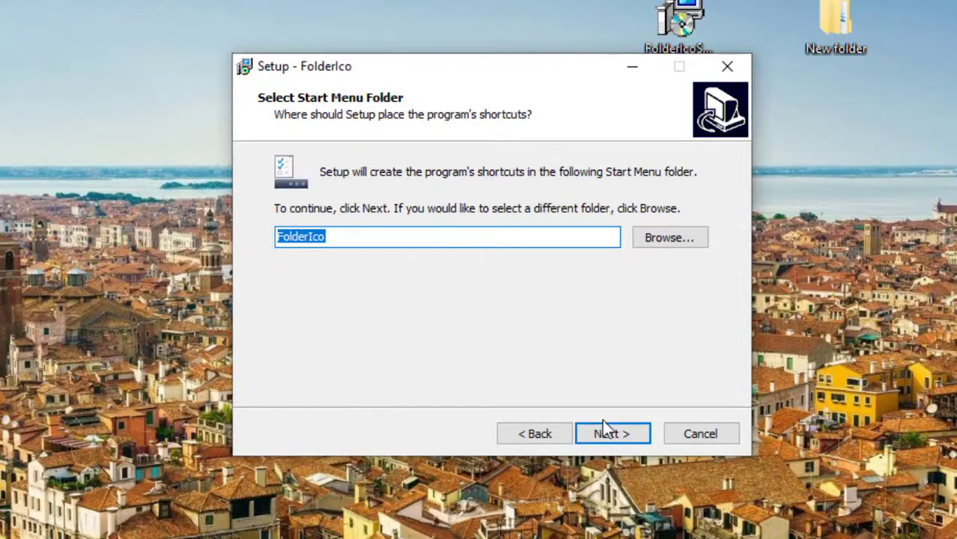
{"action": "left_click", "coordinate": [609, 436]}
{"action": "left_click", "coordinate": [609, 436]}
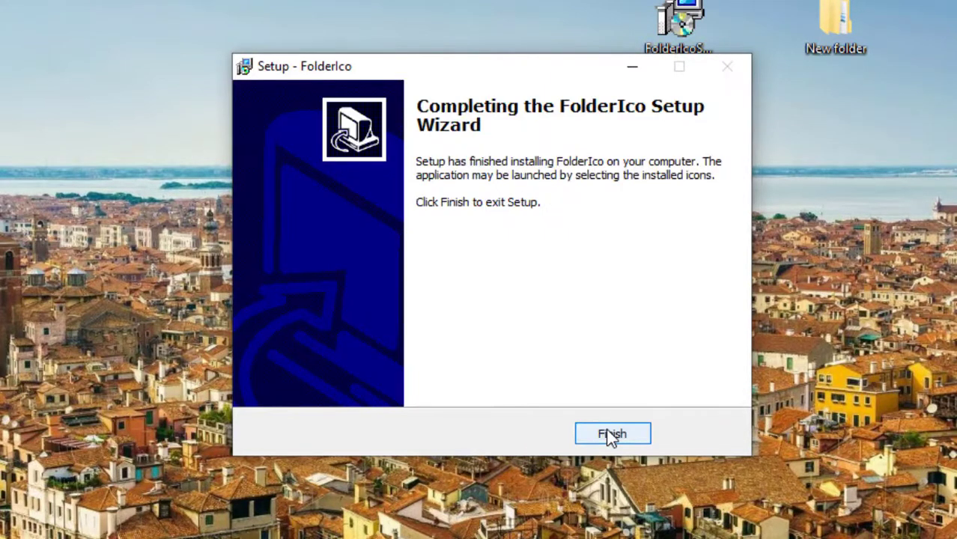
{"action": "left_click", "coordinate": [610, 435]}
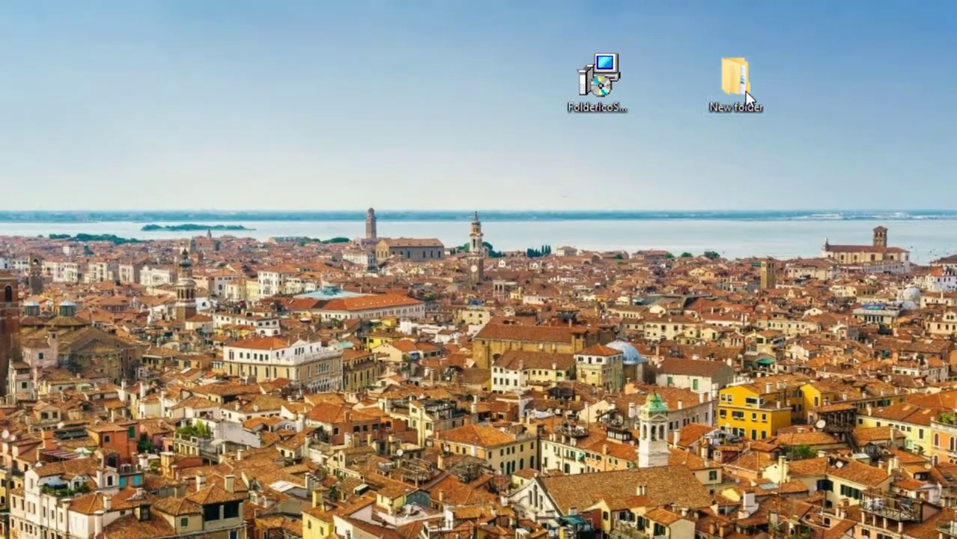
Open the desktop's New folder and change the icon of its first subfolder, New folder, to Red
{"action": "double_click", "coordinate": [835, 21]}
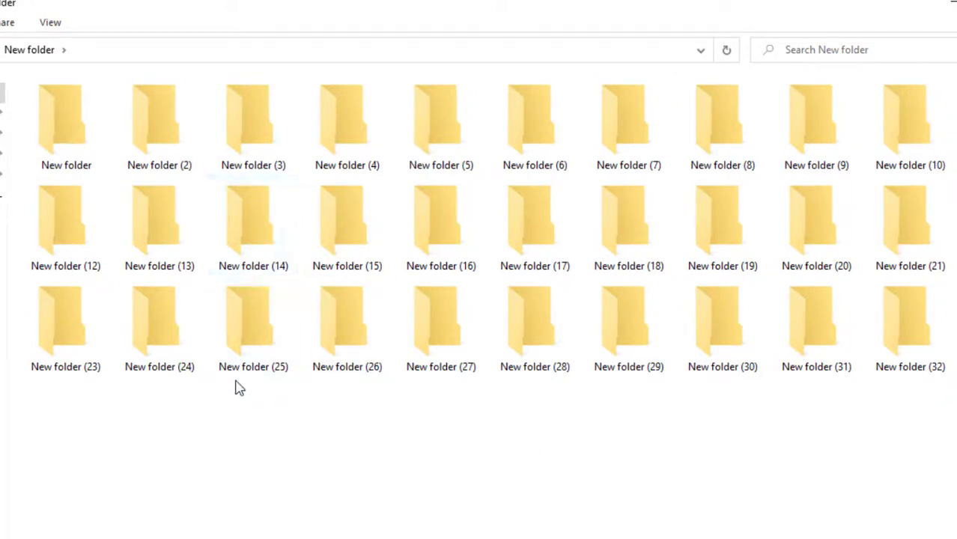
{"action": "right_click", "coordinate": [71, 129]}
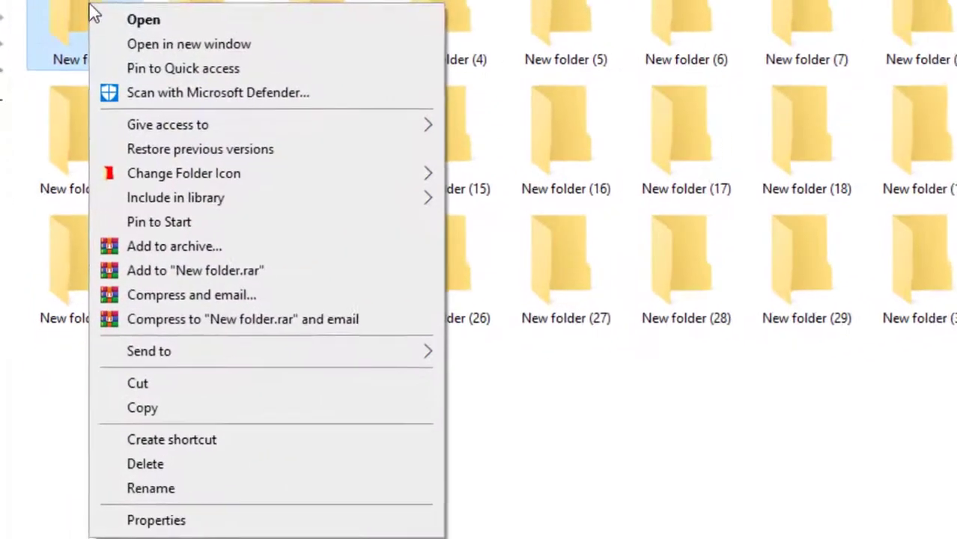
{"action": "mouse_move", "coordinate": [161, 182]}
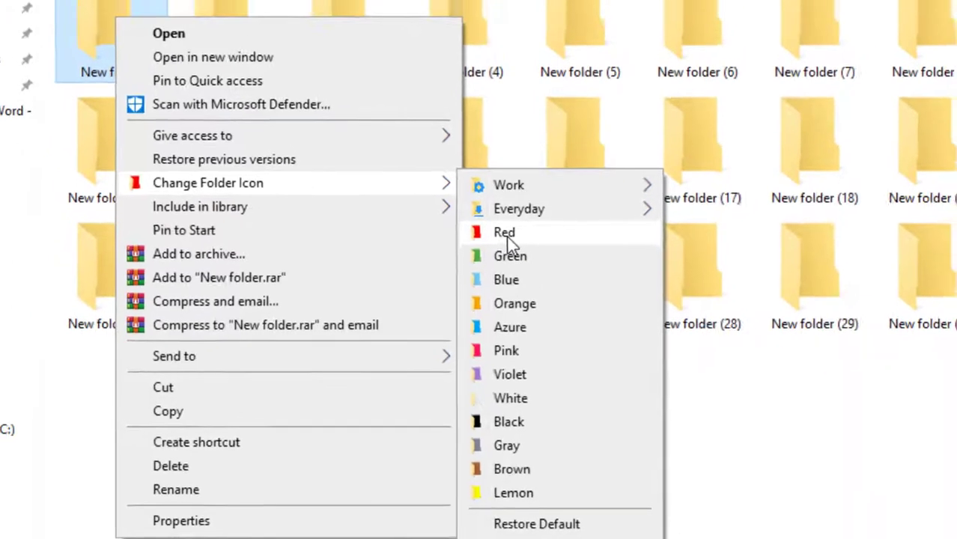
{"action": "left_click", "coordinate": [506, 233]}
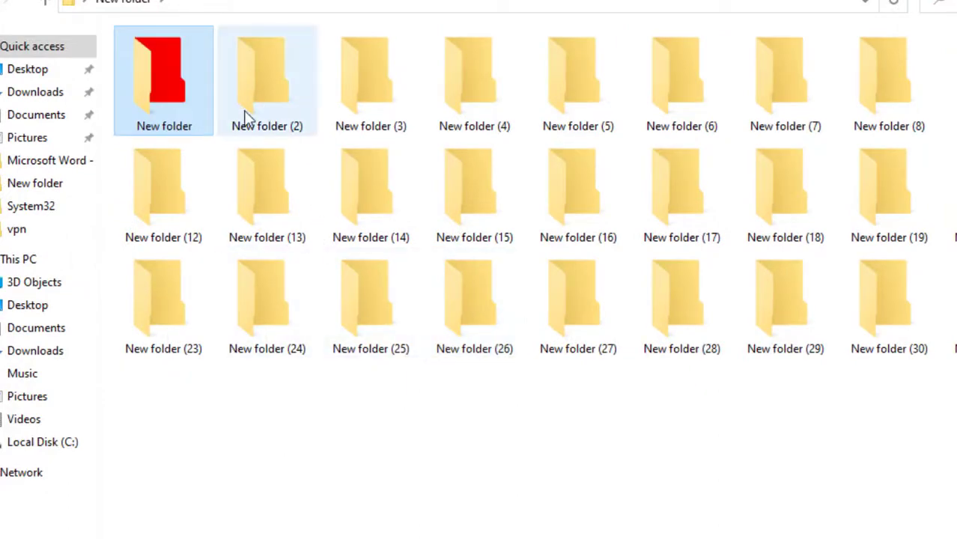
Change the icon of New folder (2) to Black
{"action": "left_click", "coordinate": [270, 93]}
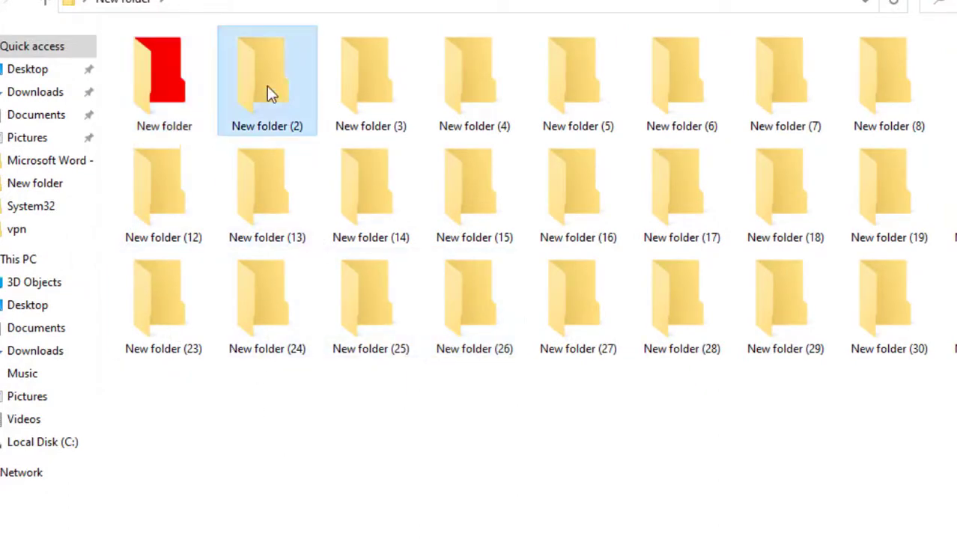
{"action": "right_click", "coordinate": [268, 86]}
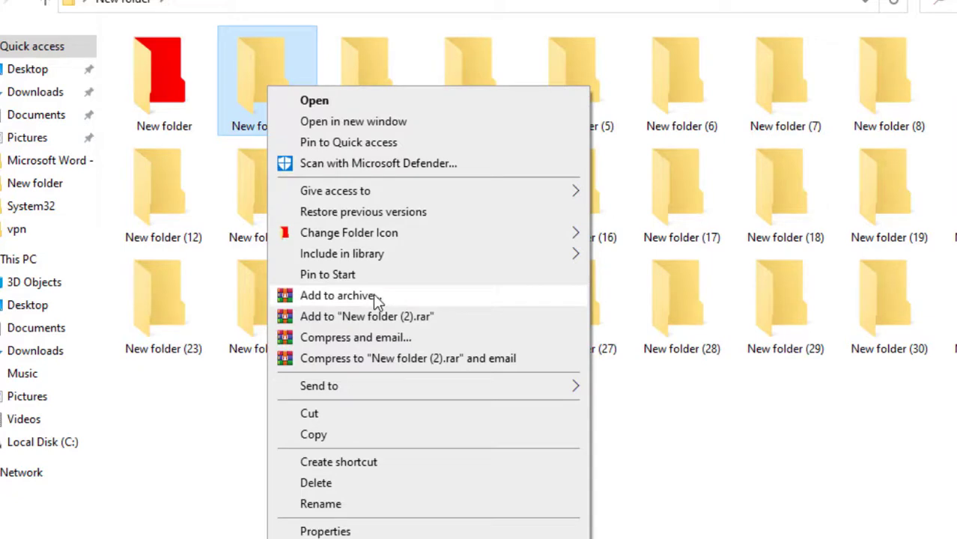
{"action": "mouse_move", "coordinate": [376, 237]}
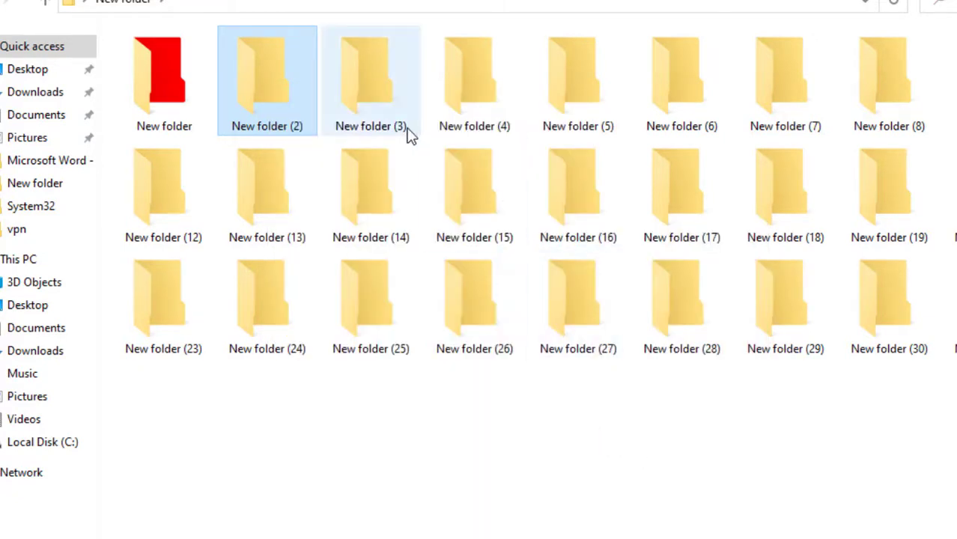
Change the icon of New folder (3) to Blue
{"action": "left_click", "coordinate": [372, 118]}
{"action": "right_click", "coordinate": [372, 118]}
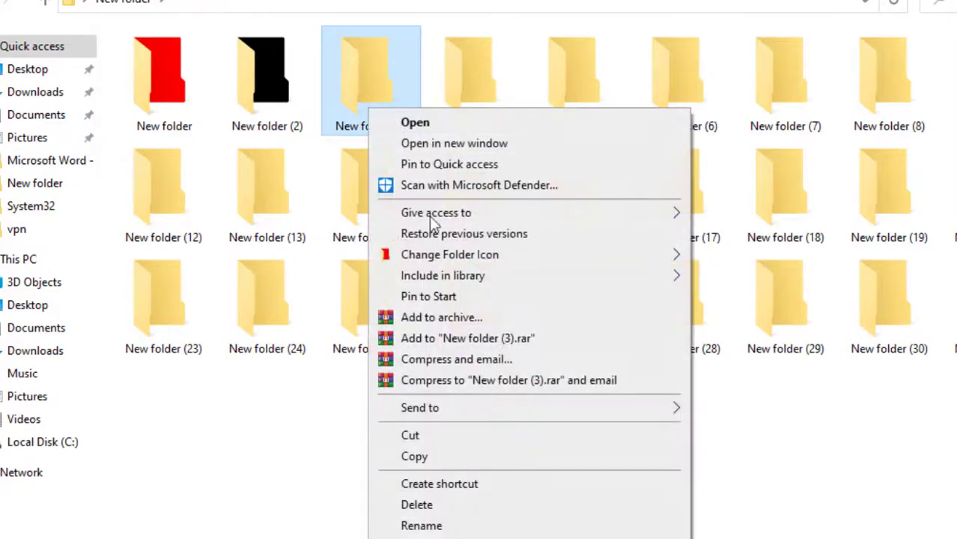
{"action": "mouse_move", "coordinate": [442, 255]}
{"action": "left_click", "coordinate": [748, 341]}
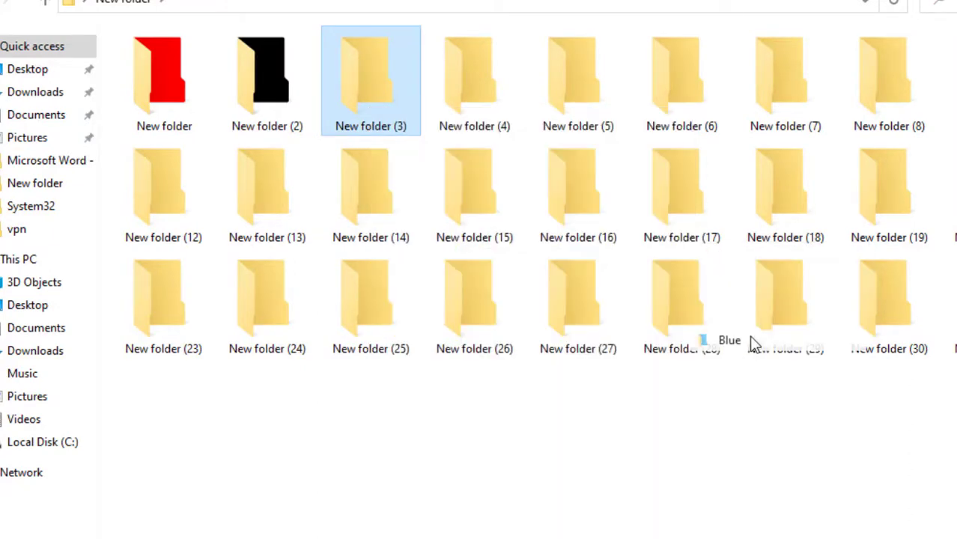
Change the icon of New folder (4) to Green
{"action": "right_click", "coordinate": [470, 95]}
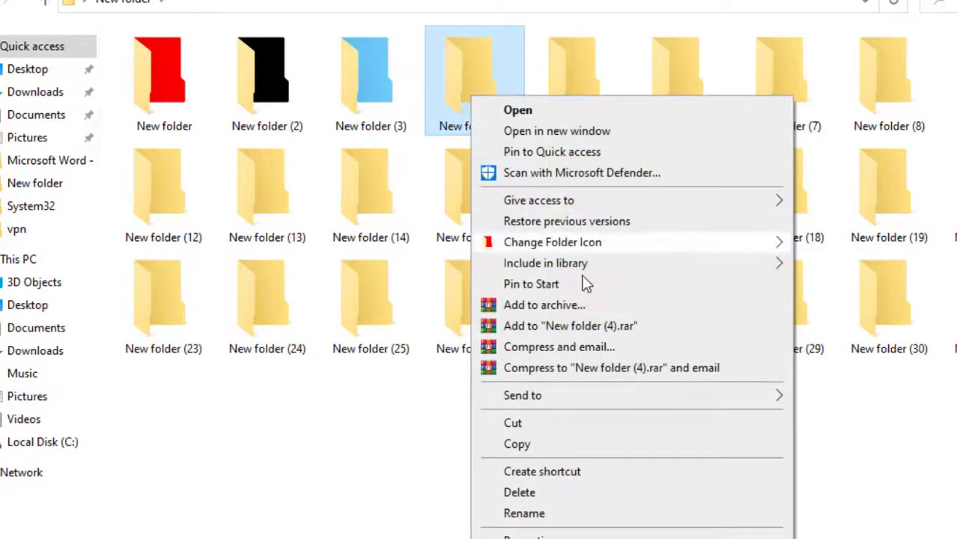
{"action": "mouse_move", "coordinate": [601, 250]}
{"action": "left_click", "coordinate": [828, 307]}
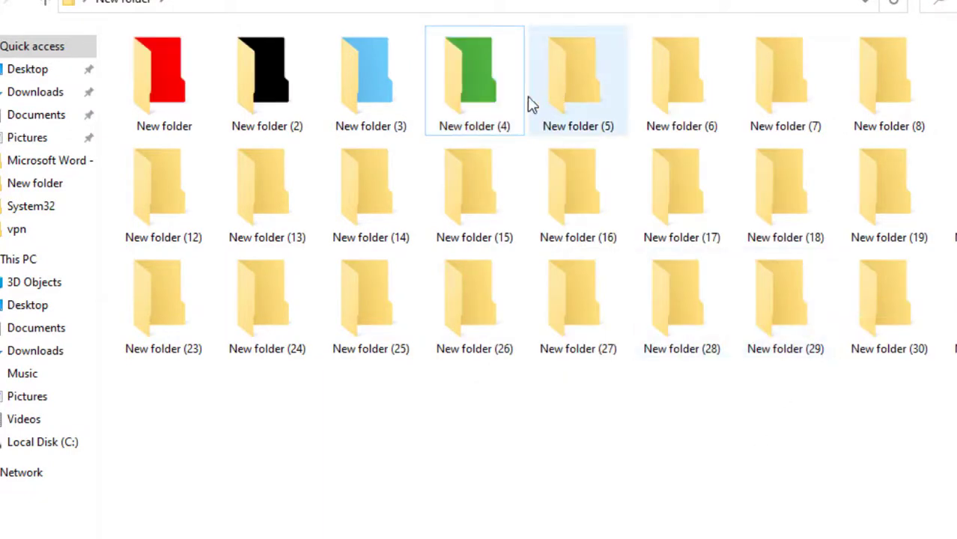
Open FolderIco's additional icons for the red New folder, apply the red icon from the Full Colors library, and decline the purchase offers
{"action": "right_click", "coordinate": [175, 90]}
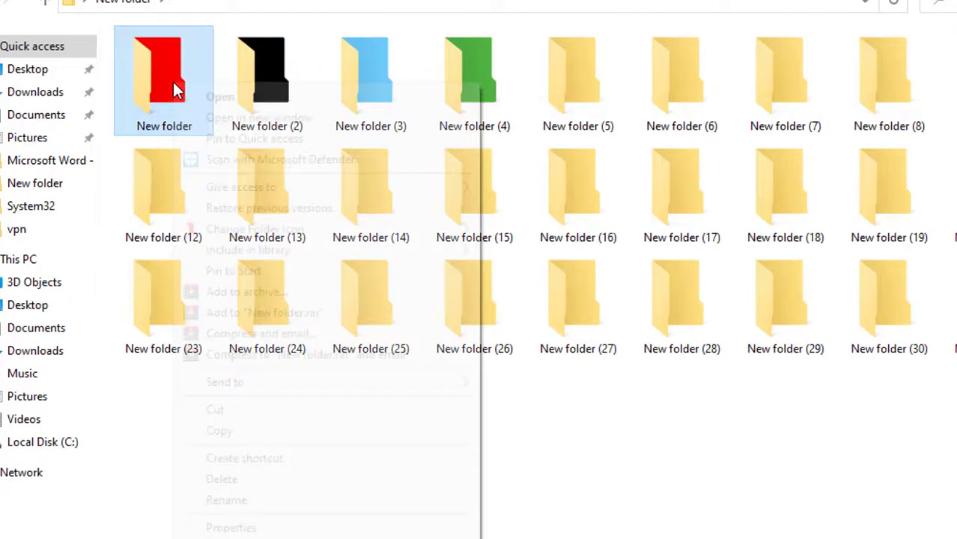
{"action": "mouse_move", "coordinate": [285, 237]}
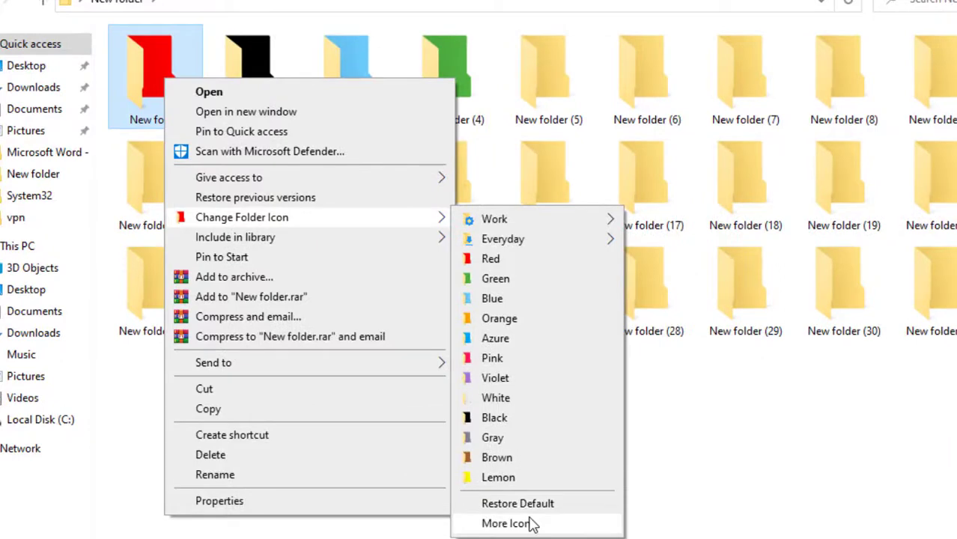
{"action": "left_click", "coordinate": [535, 526]}
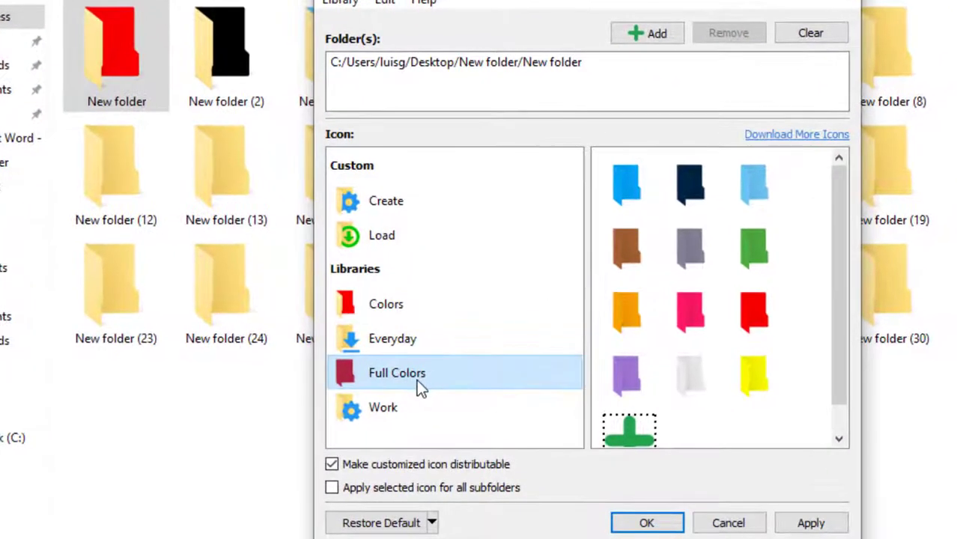
{"action": "left_click", "coordinate": [754, 315]}
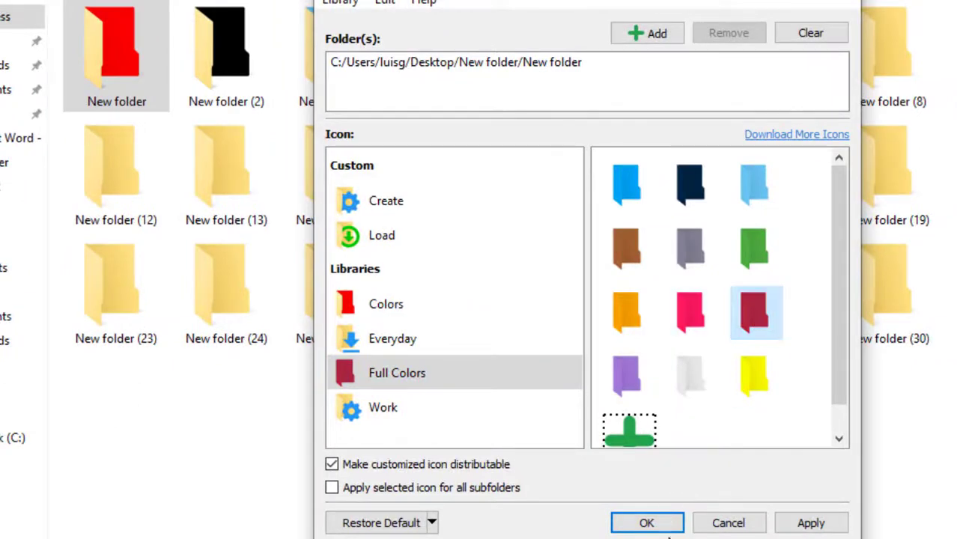
{"action": "left_click", "coordinate": [813, 523]}
{"action": "left_click", "coordinate": [606, 292]}
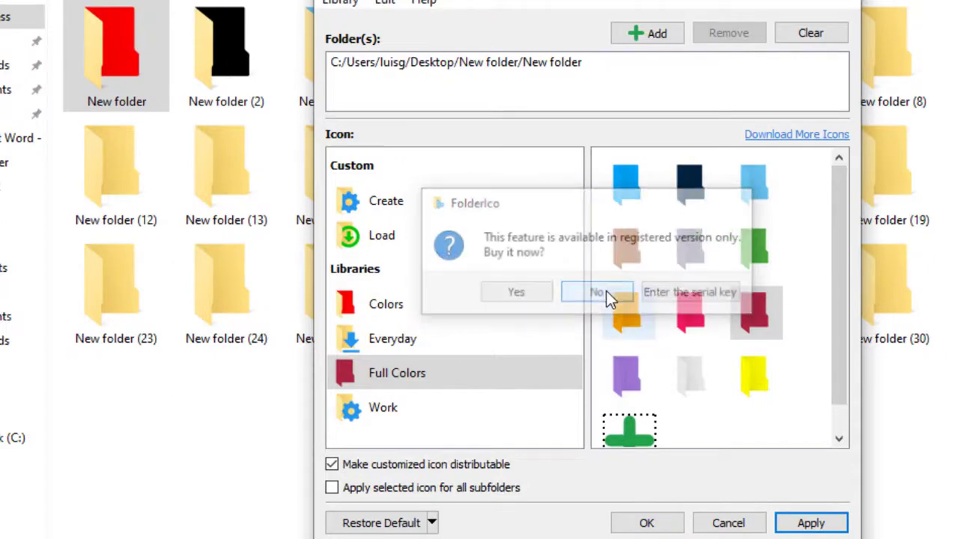
{"action": "left_click", "coordinate": [648, 524]}
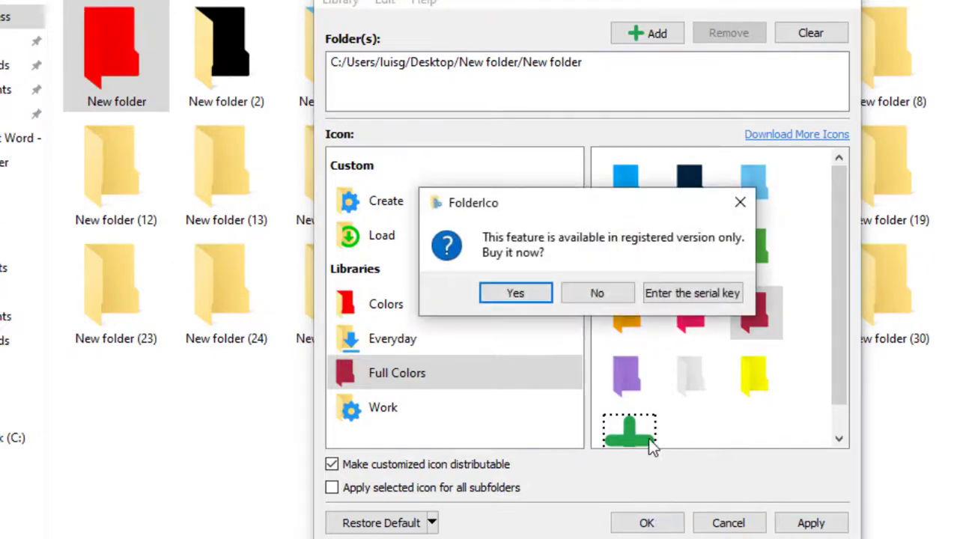
{"action": "left_click", "coordinate": [616, 294]}
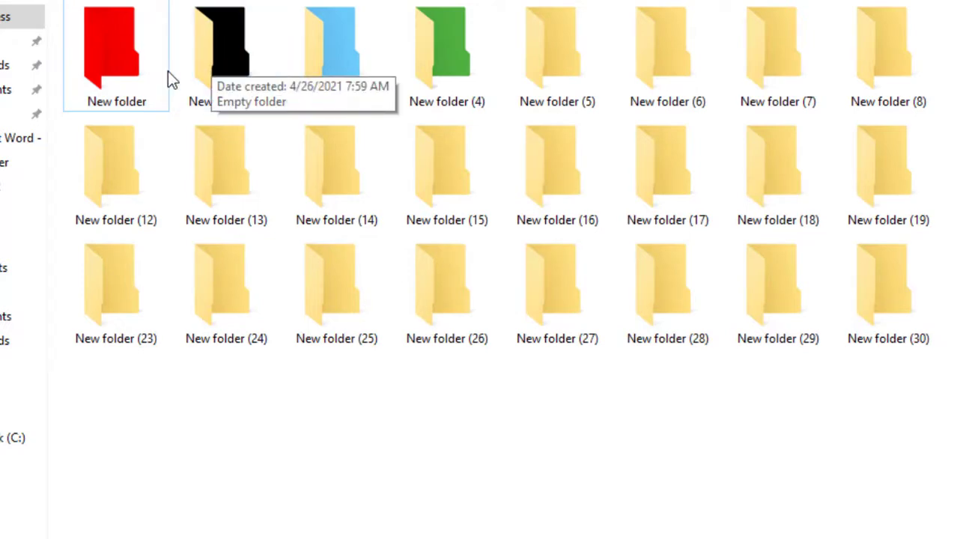
Open FolderIco's additional icons for New folder (2), apply the black icon from the Full Colors library, and decline the purchase offers
{"action": "right_click", "coordinate": [215, 52]}
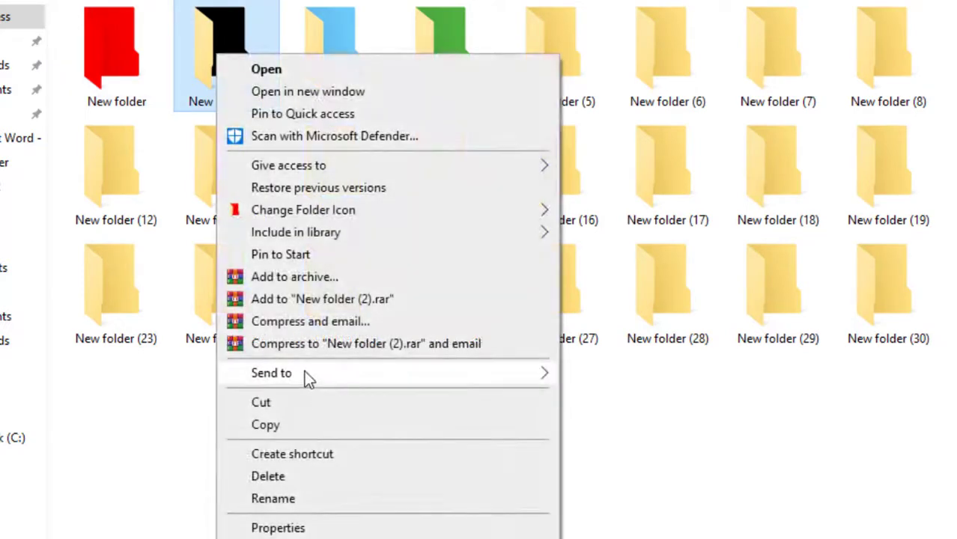
{"action": "mouse_move", "coordinate": [323, 206]}
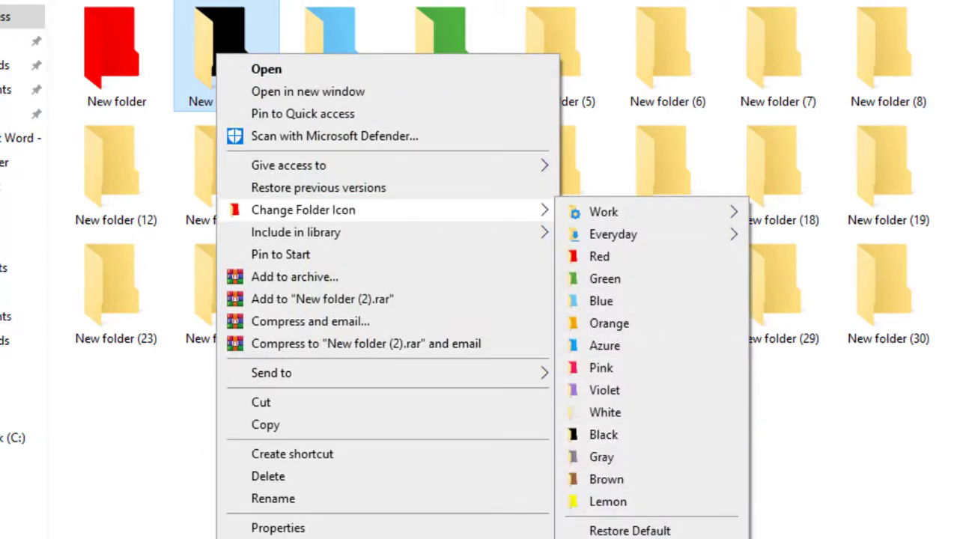
{"action": "left_click", "coordinate": [596, 527]}
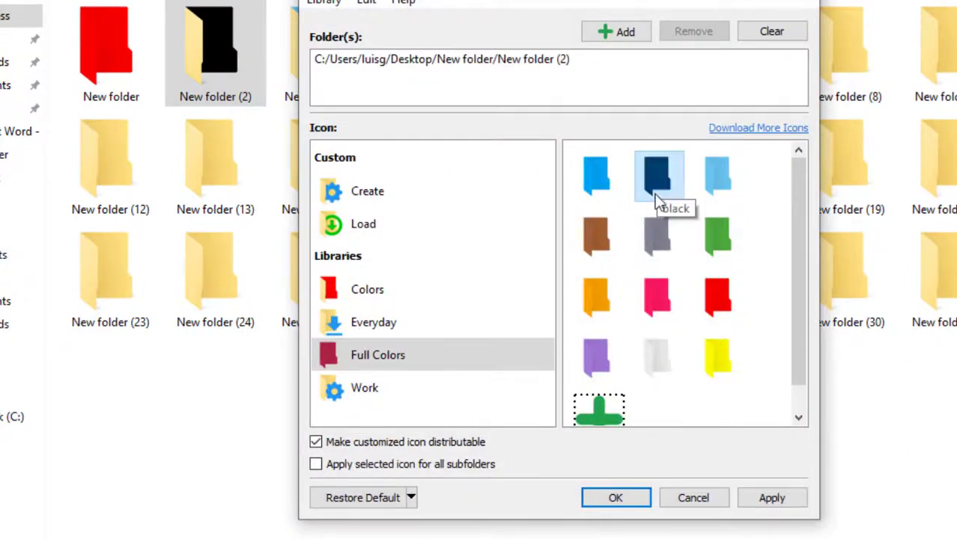
{"action": "left_click", "coordinate": [765, 497]}
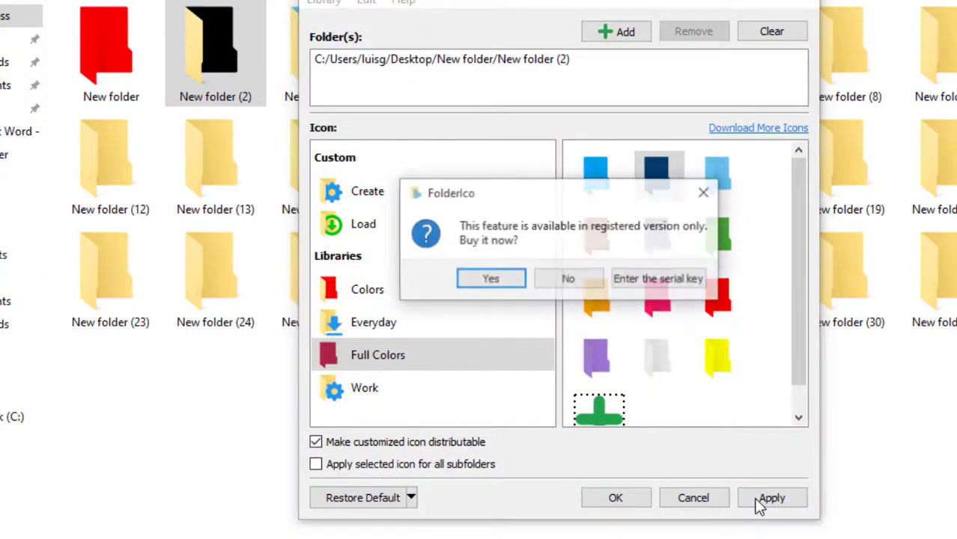
{"action": "left_click", "coordinate": [587, 274]}
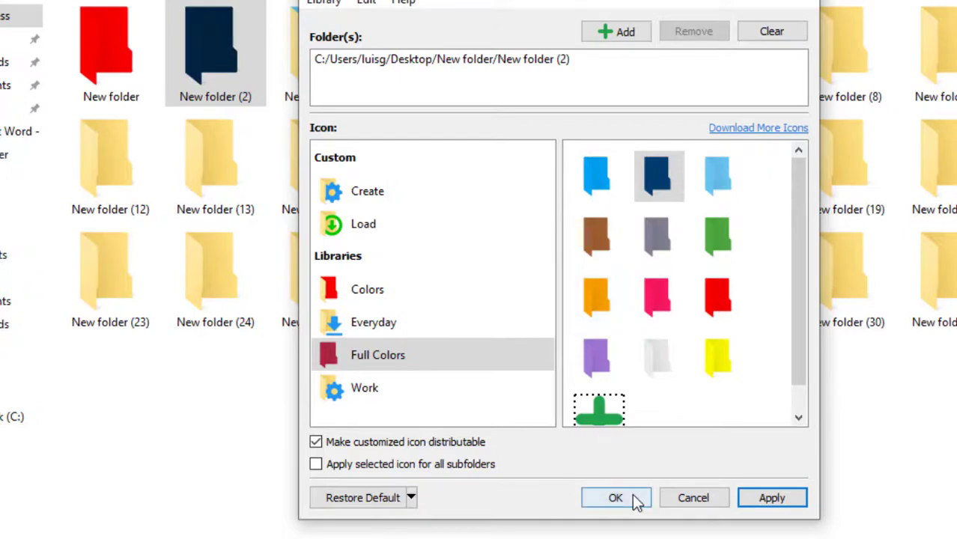
{"action": "left_click", "coordinate": [635, 500]}
{"action": "left_click", "coordinate": [586, 280]}
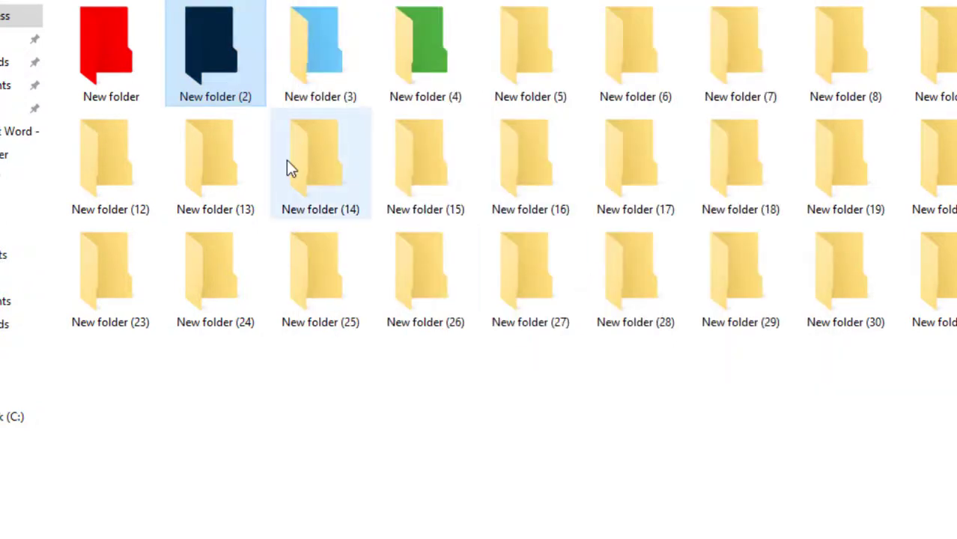
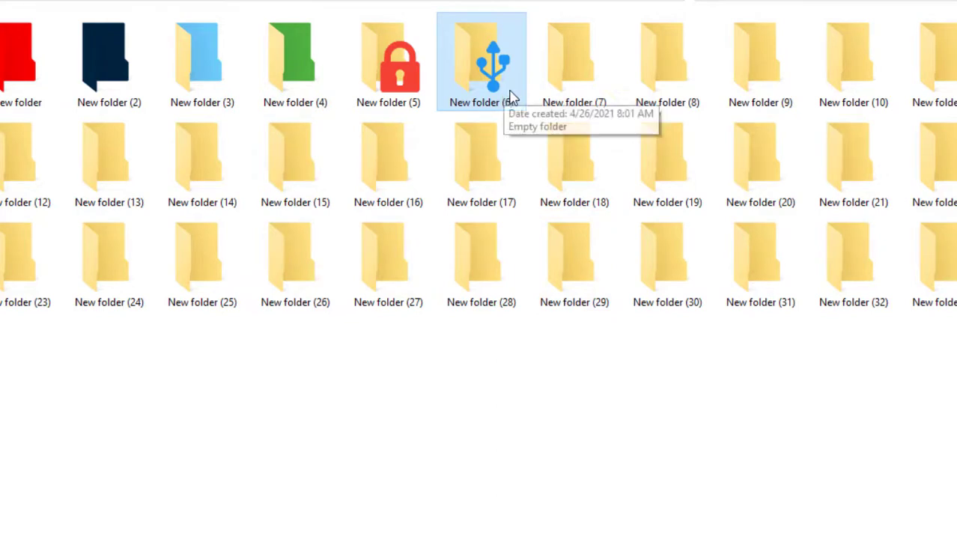
Change the icon of New folder (7) to Rejected from the Work icon group
{"action": "right_click", "coordinate": [566, 78]}
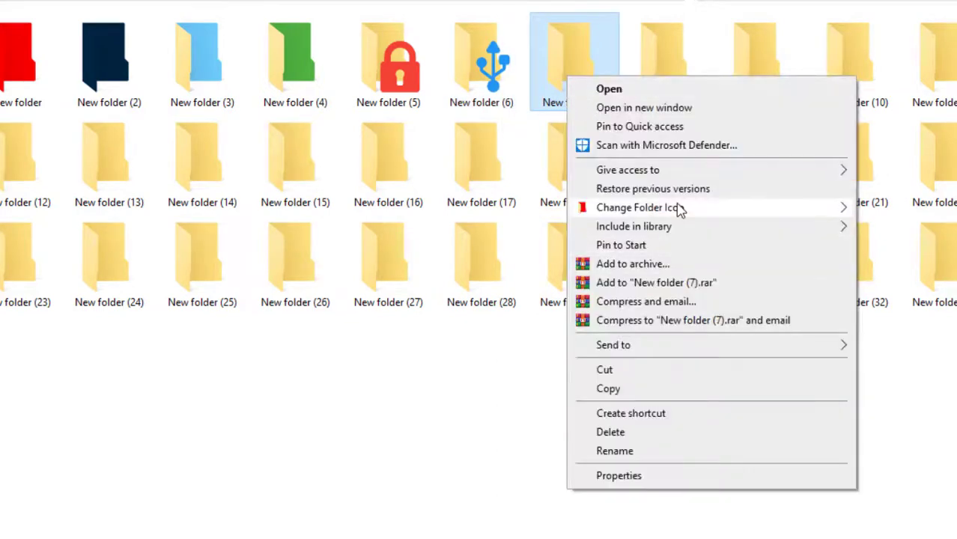
{"action": "mouse_move", "coordinate": [679, 207]}
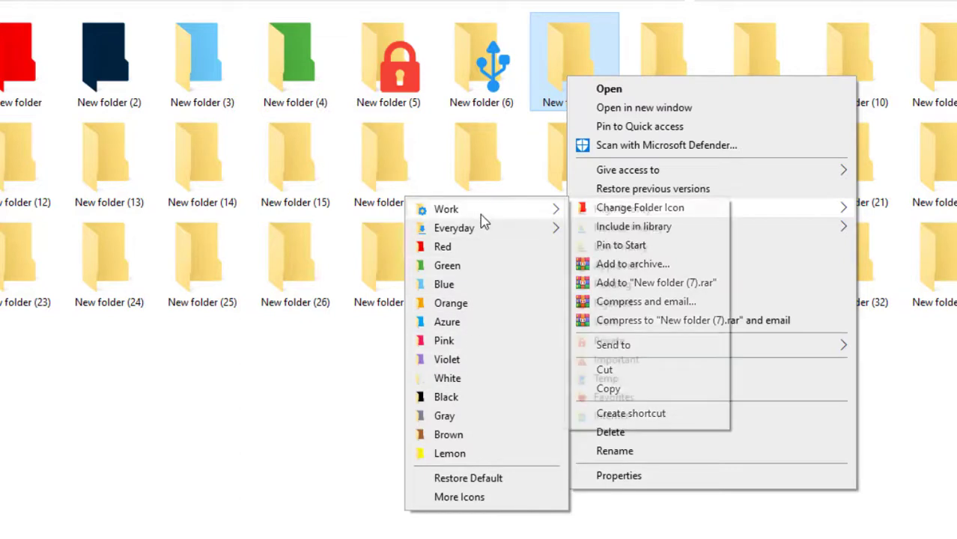
{"action": "mouse_move", "coordinate": [480, 214]}
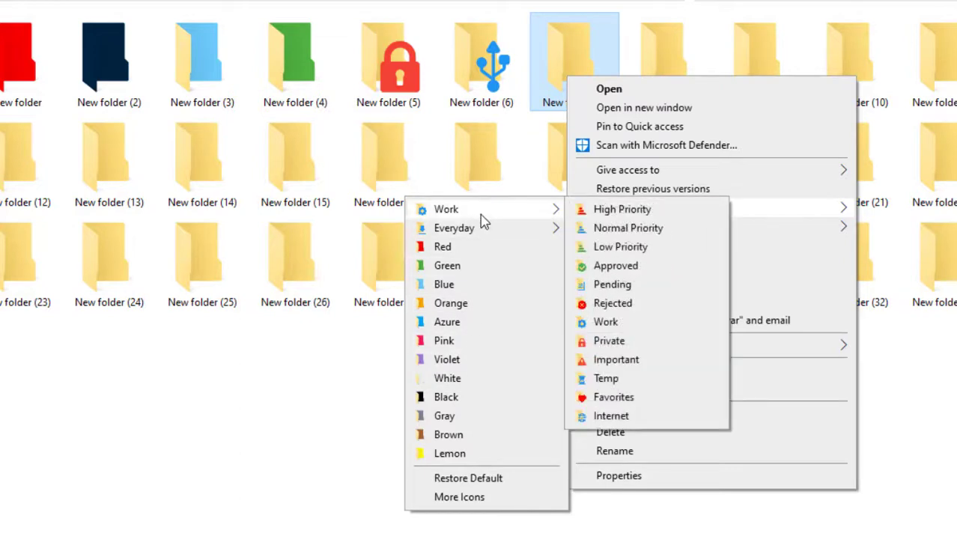
{"action": "left_click", "coordinate": [612, 303]}
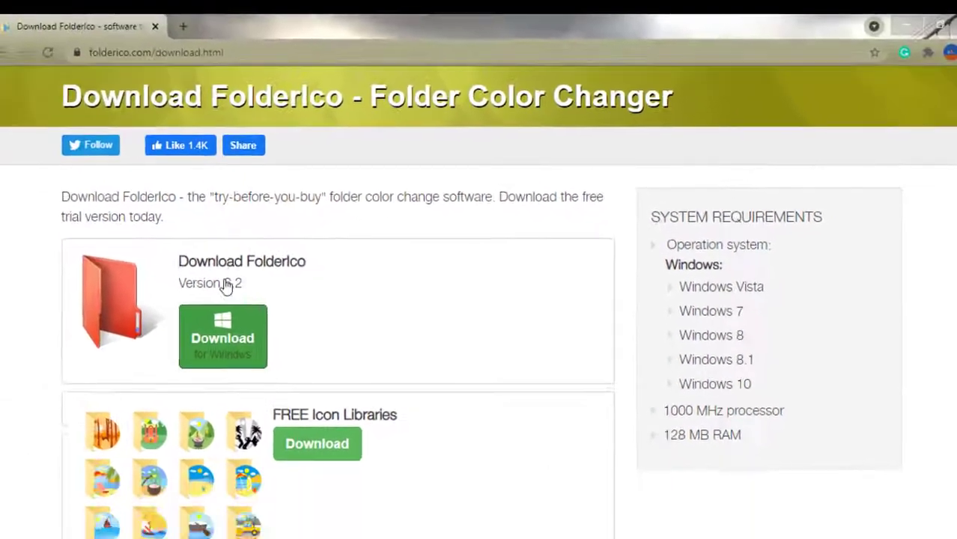
Look through the FolderIco download page in the browser and open its FREE Icon Libraries page
{"action": "scroll", "coordinate": [226, 287], "scroll_direction": "down", "scroll_amount": 8}
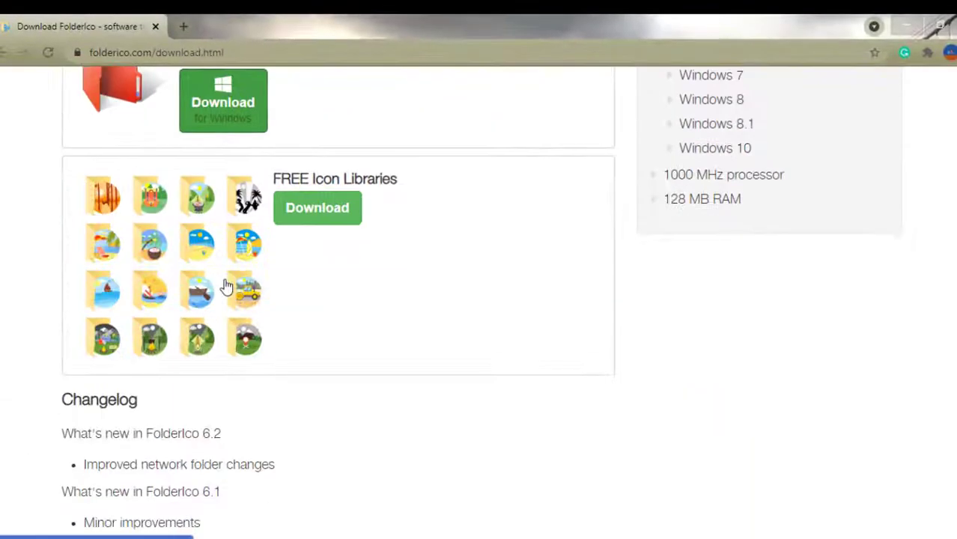
{"action": "scroll", "coordinate": [224, 278], "scroll_direction": "up", "scroll_amount": 4}
{"action": "scroll", "coordinate": [227, 277], "scroll_direction": "down", "scroll_amount": 5}
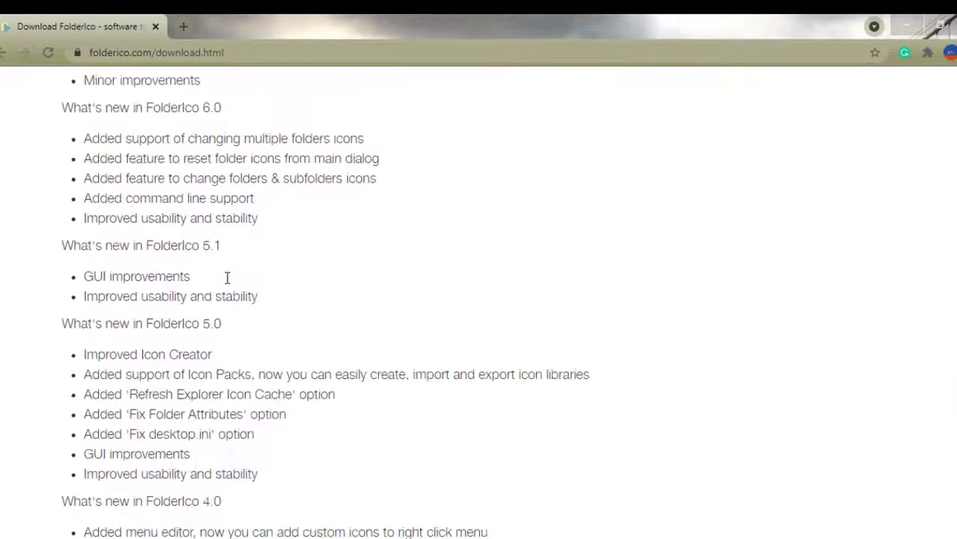
{"action": "scroll", "coordinate": [228, 274], "scroll_direction": "up", "scroll_amount": 8}
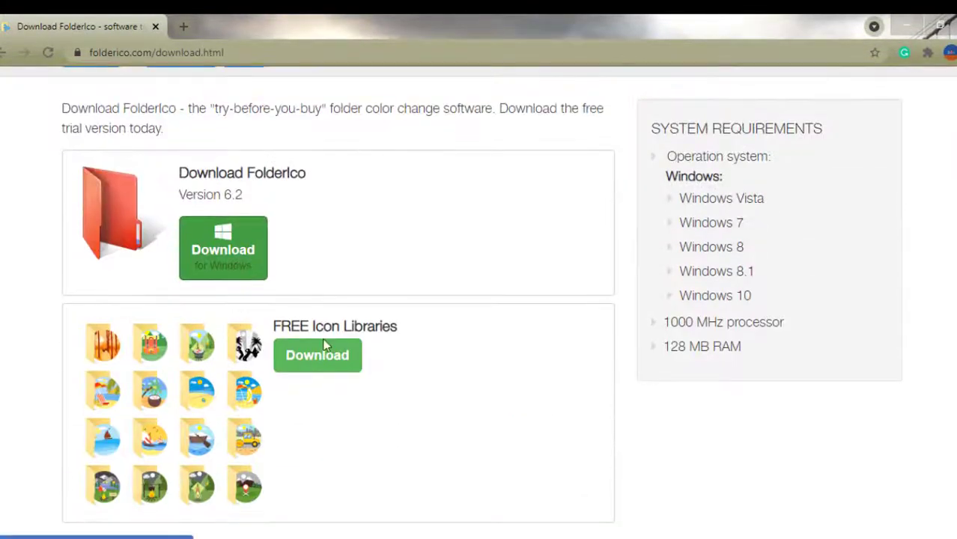
{"action": "left_click", "coordinate": [317, 363]}
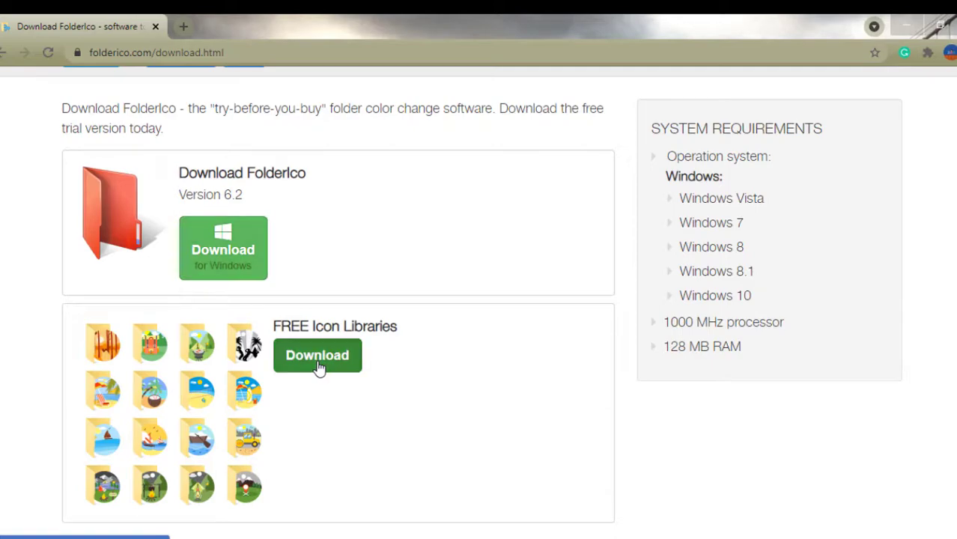
Examine the free folder icon libraries offered for FolderIco, from Creative-Process through Reward-Badges
{"action": "scroll", "coordinate": [319, 367], "scroll_direction": "down", "scroll_amount": 5}
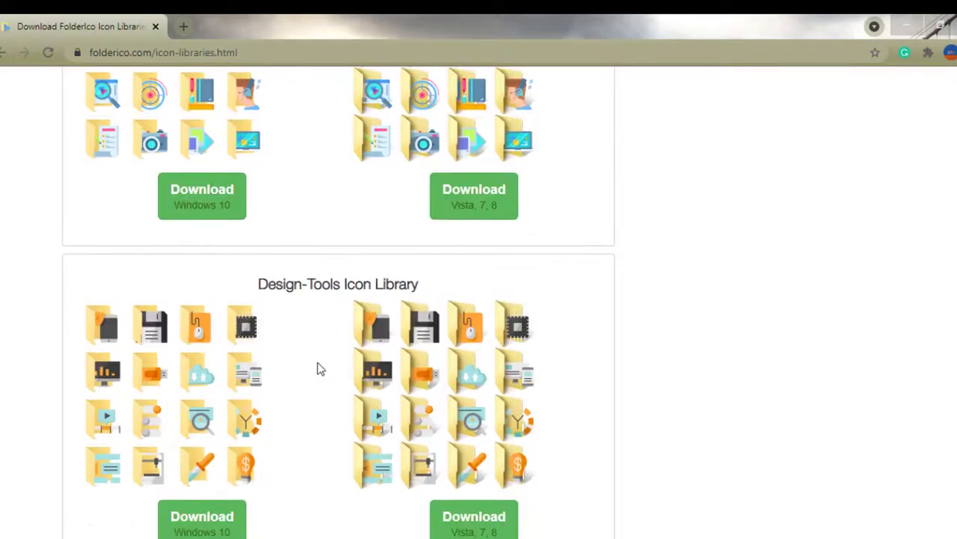
{"action": "scroll", "coordinate": [317, 366], "scroll_direction": "down", "scroll_amount": 4}
{"action": "scroll", "coordinate": [317, 364], "scroll_direction": "up", "scroll_amount": 5}
{"action": "scroll", "coordinate": [317, 363], "scroll_direction": "up", "scroll_amount": 5}
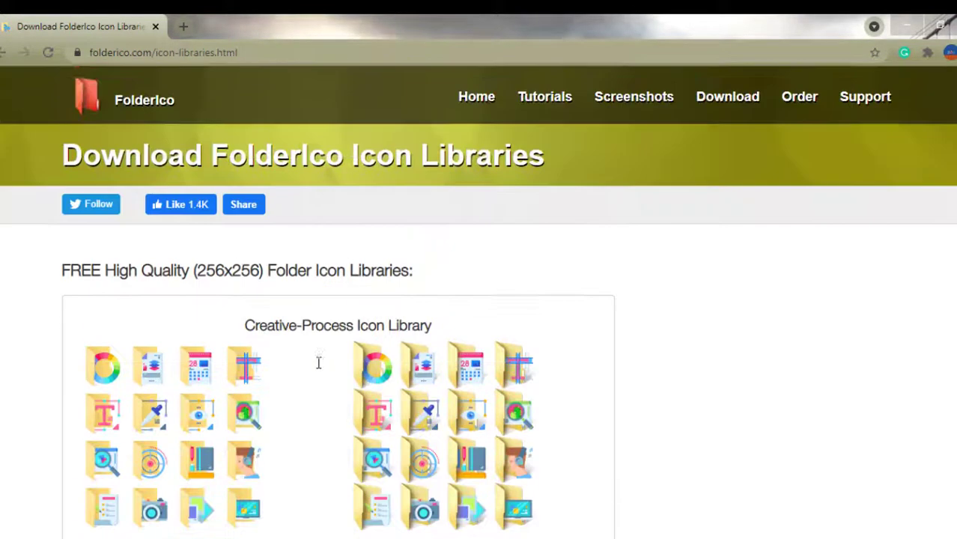
{"action": "scroll", "coordinate": [318, 363], "scroll_direction": "down", "scroll_amount": 17}
{"action": "scroll", "coordinate": [319, 368], "scroll_direction": "down", "scroll_amount": 5}
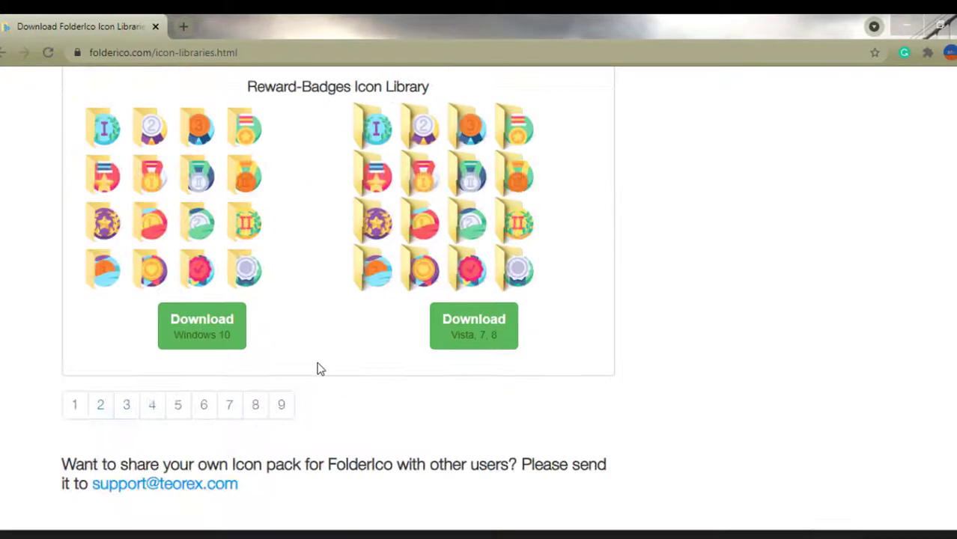
{"action": "scroll", "coordinate": [318, 368], "scroll_direction": "up", "scroll_amount": 16}
{"action": "scroll", "coordinate": [319, 368], "scroll_direction": "up", "scroll_amount": 5}
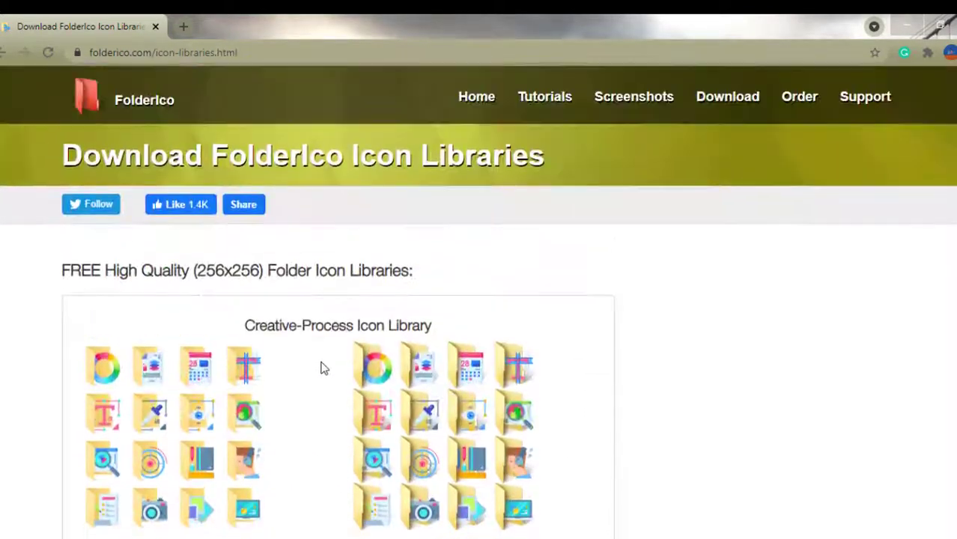
Minimize the browser and the New folder window to return to the desktop
{"action": "left_click", "coordinate": [906, 28]}
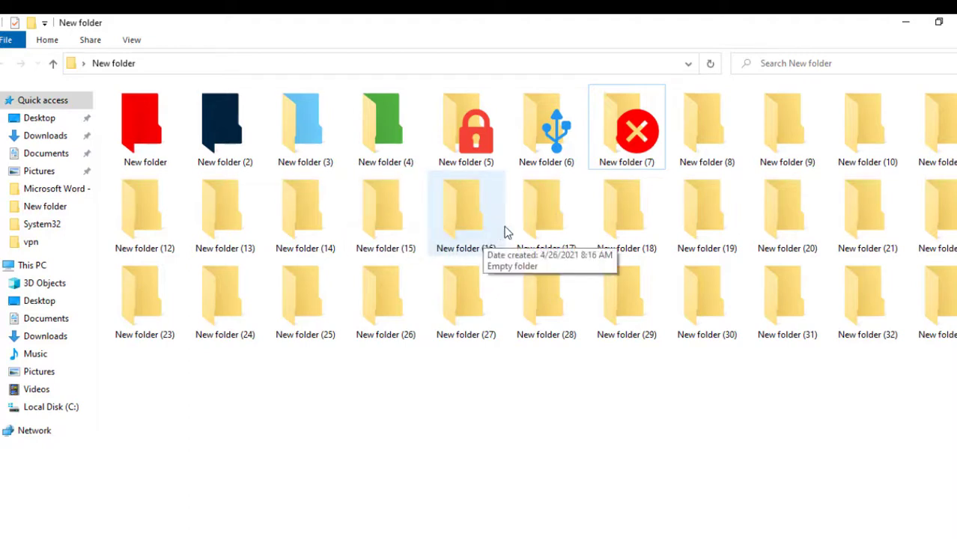
{"action": "left_click", "coordinate": [906, 23]}
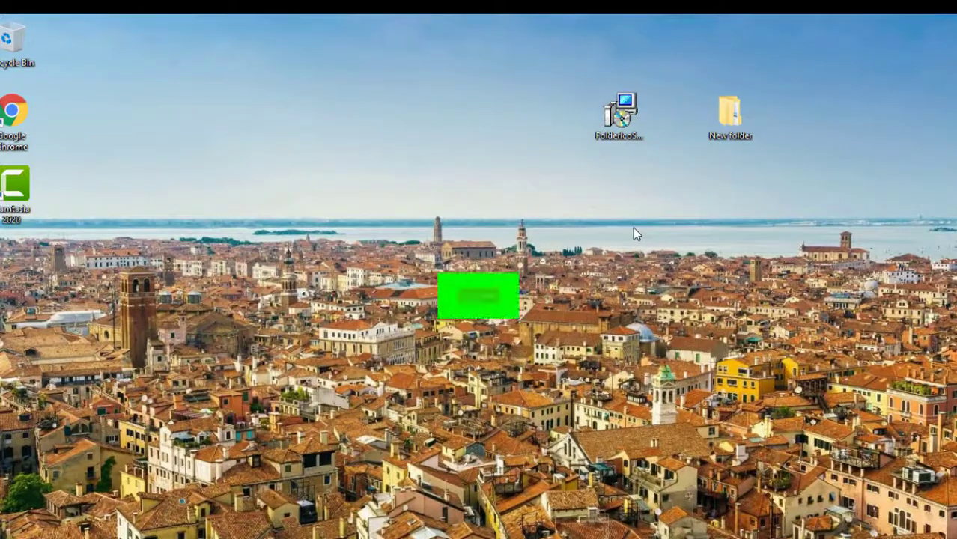